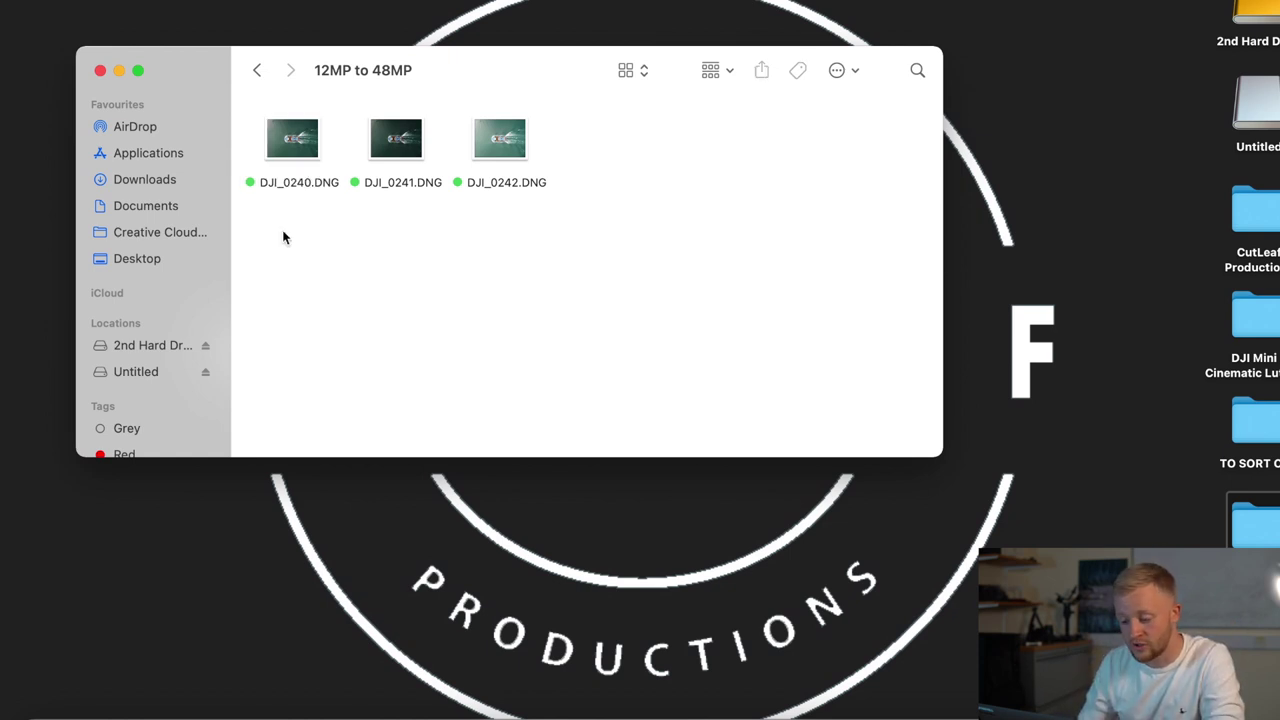
# Open DJI_0240.DNG from Finder with Adobe Photoshop 2021 so it loads in Camera Raw.
pyautogui.click(289, 137)
pyautogui.rightClick(289, 136)
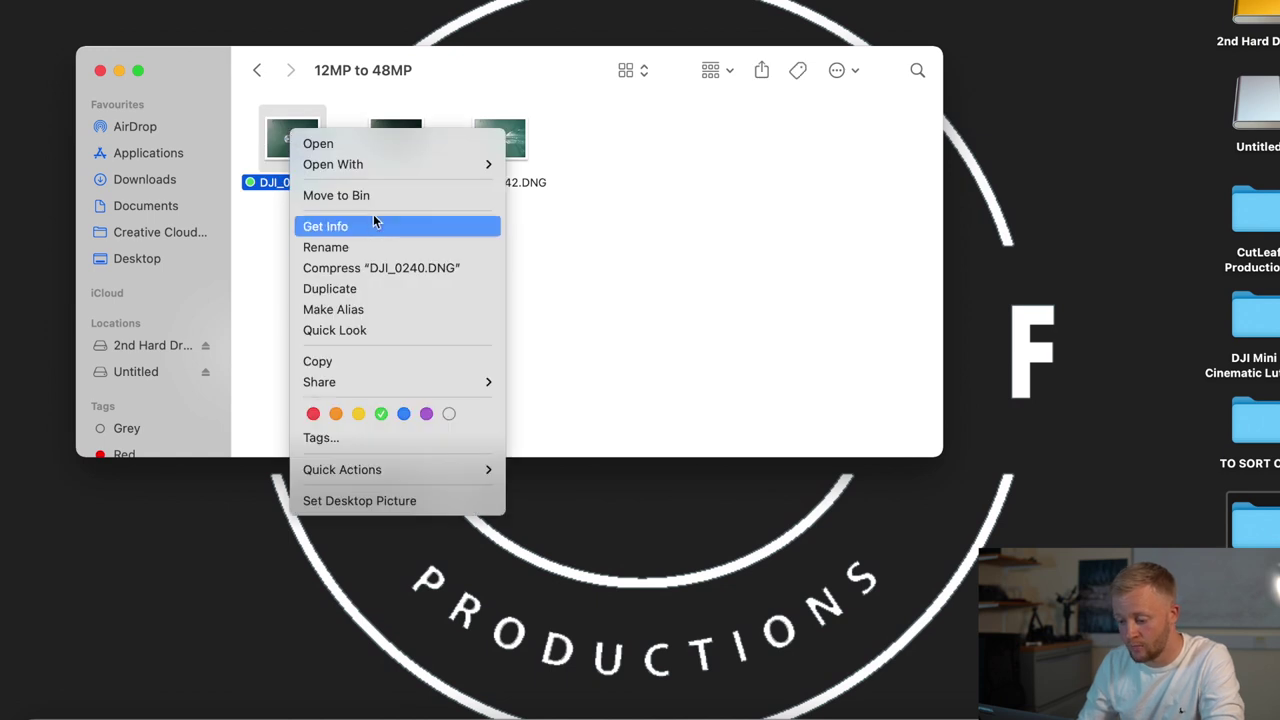
pyautogui.moveTo(407, 168)
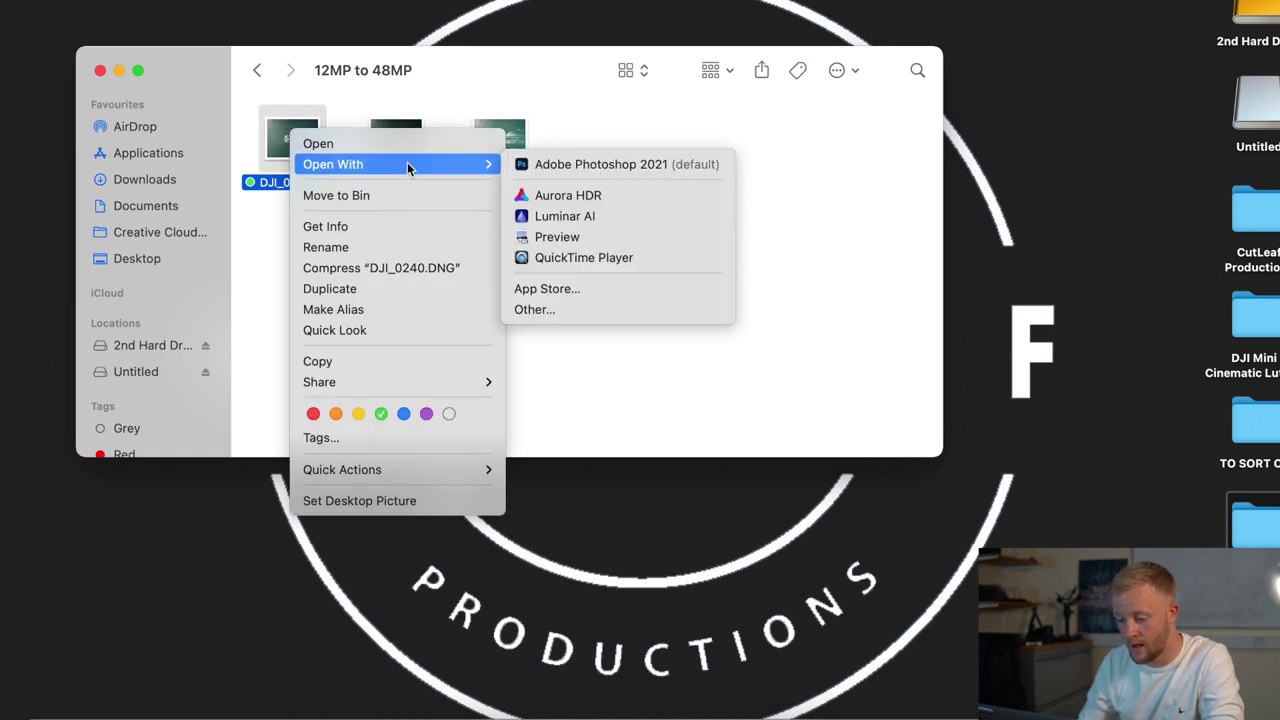
pyautogui.click(602, 166)
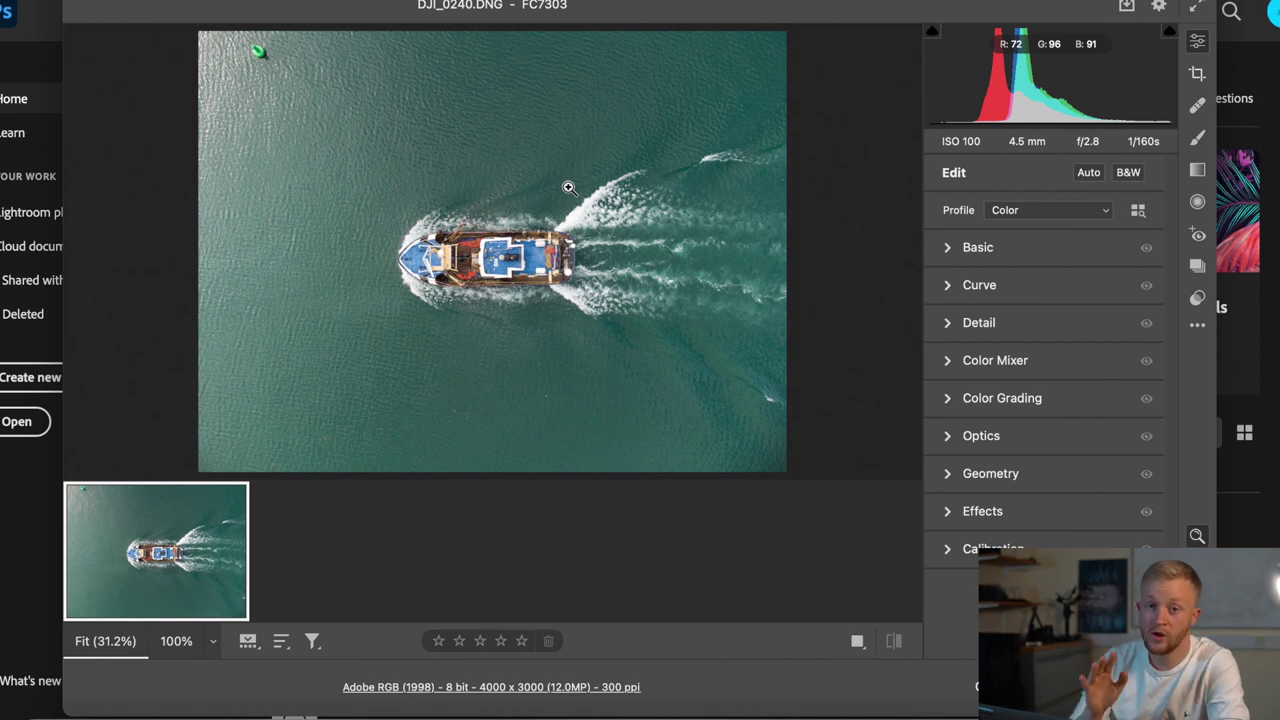
# Compare the enhanced and original boat detail in the Enhance preview, then run Super Resolution.
pyautogui.rightClick(568, 188)
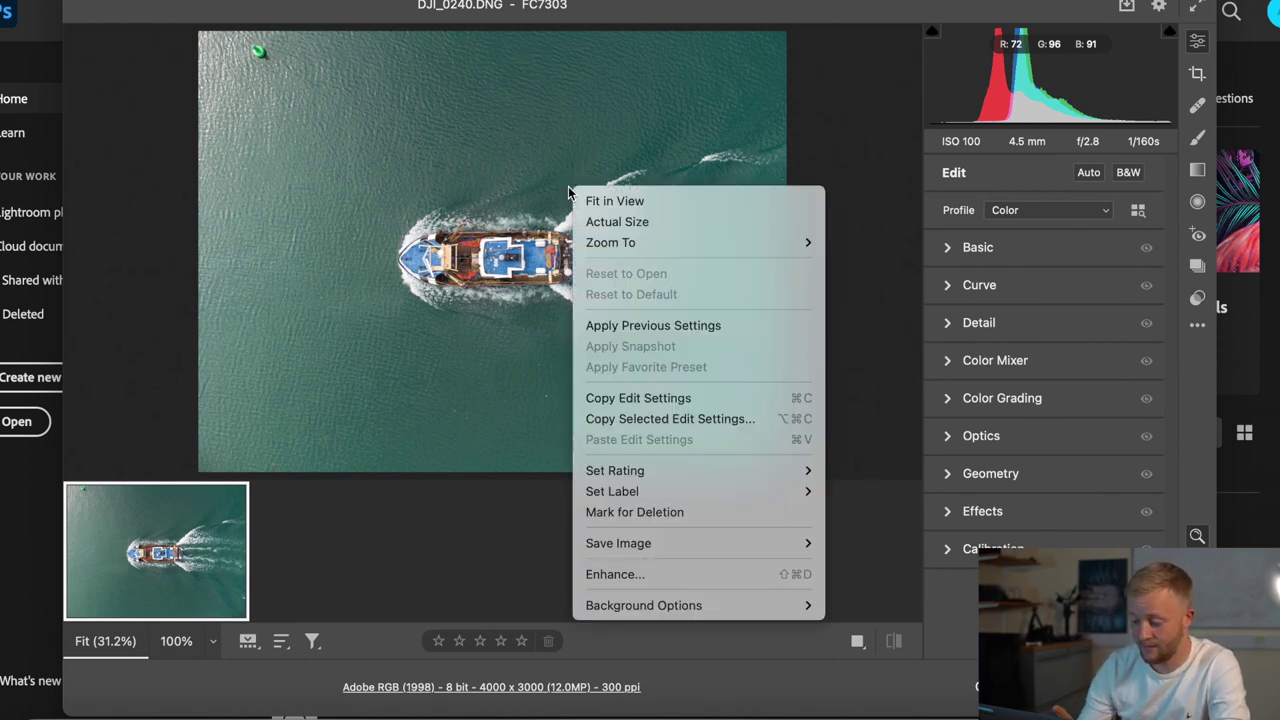
pyautogui.click(608, 575)
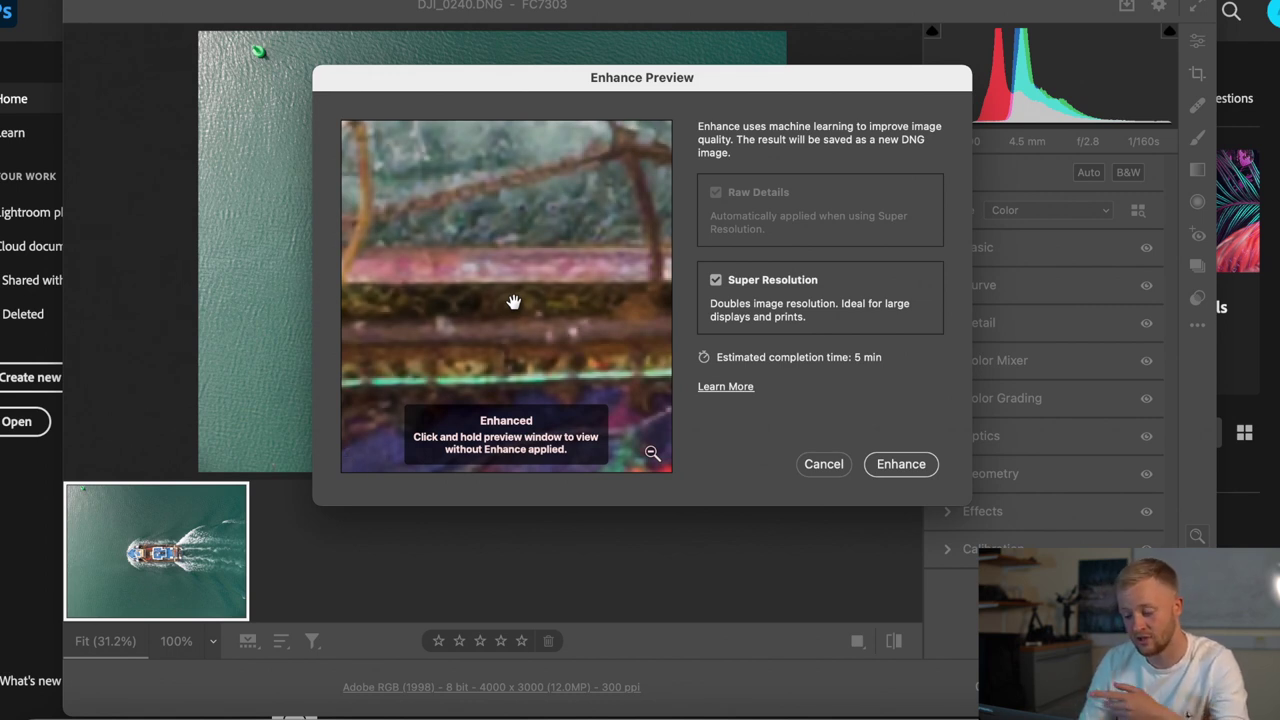
pyautogui.moveTo(513, 301); pyautogui.dragTo(502, 306)
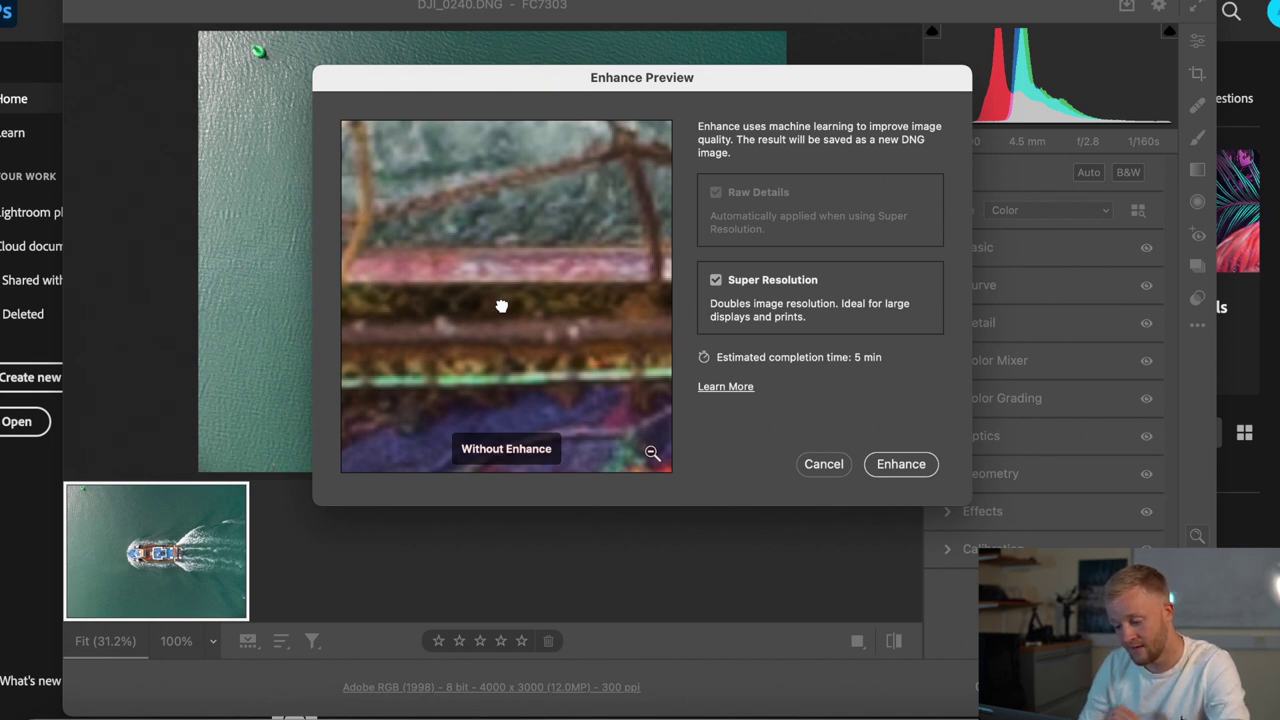
pyautogui.moveTo(502, 306); pyautogui.dragTo(500, 343)
pyautogui.click(652, 454)
pyautogui.moveTo(586, 349); pyautogui.dragTo(526, 325)
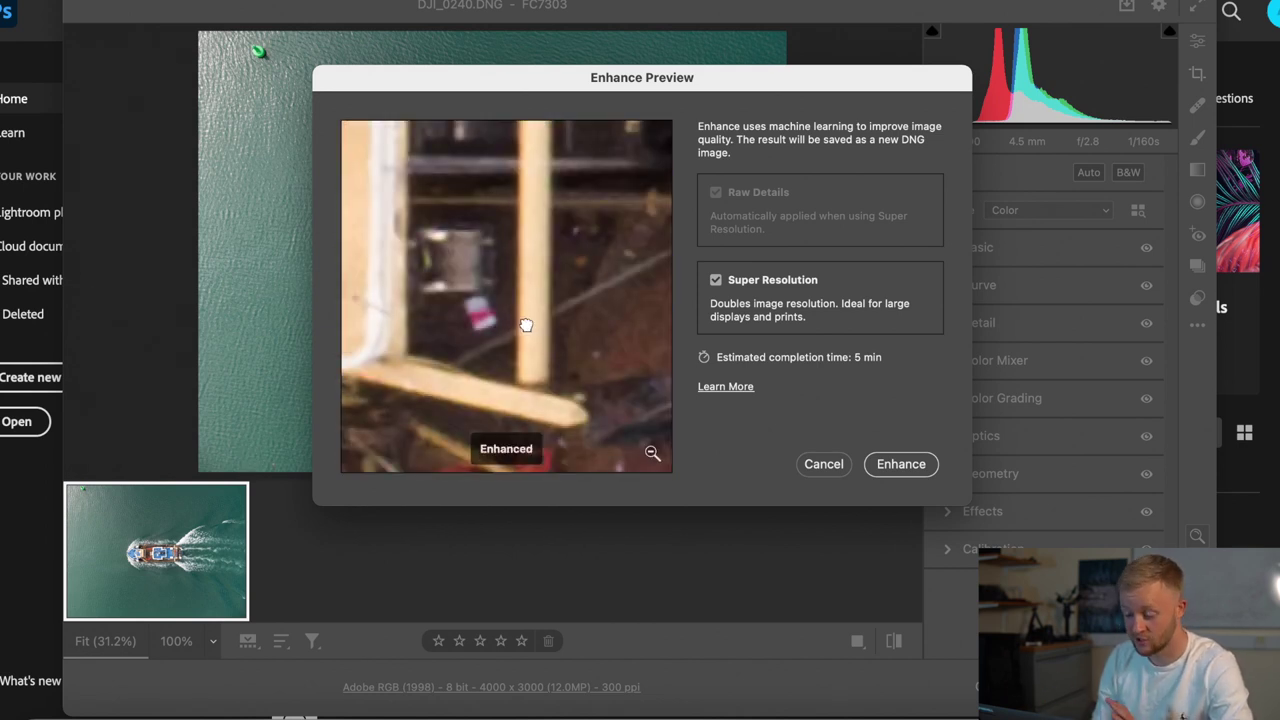
pyautogui.moveTo(526, 325); pyautogui.dragTo(526, 325)
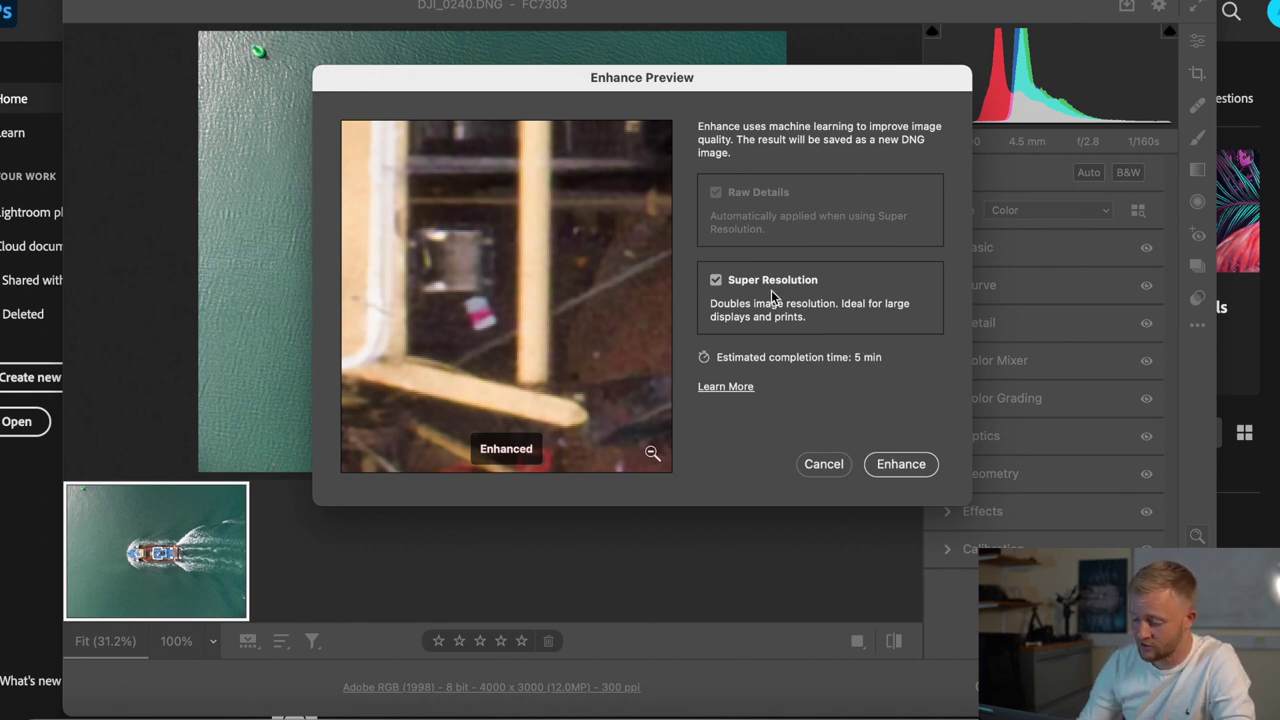
pyautogui.click(888, 464)
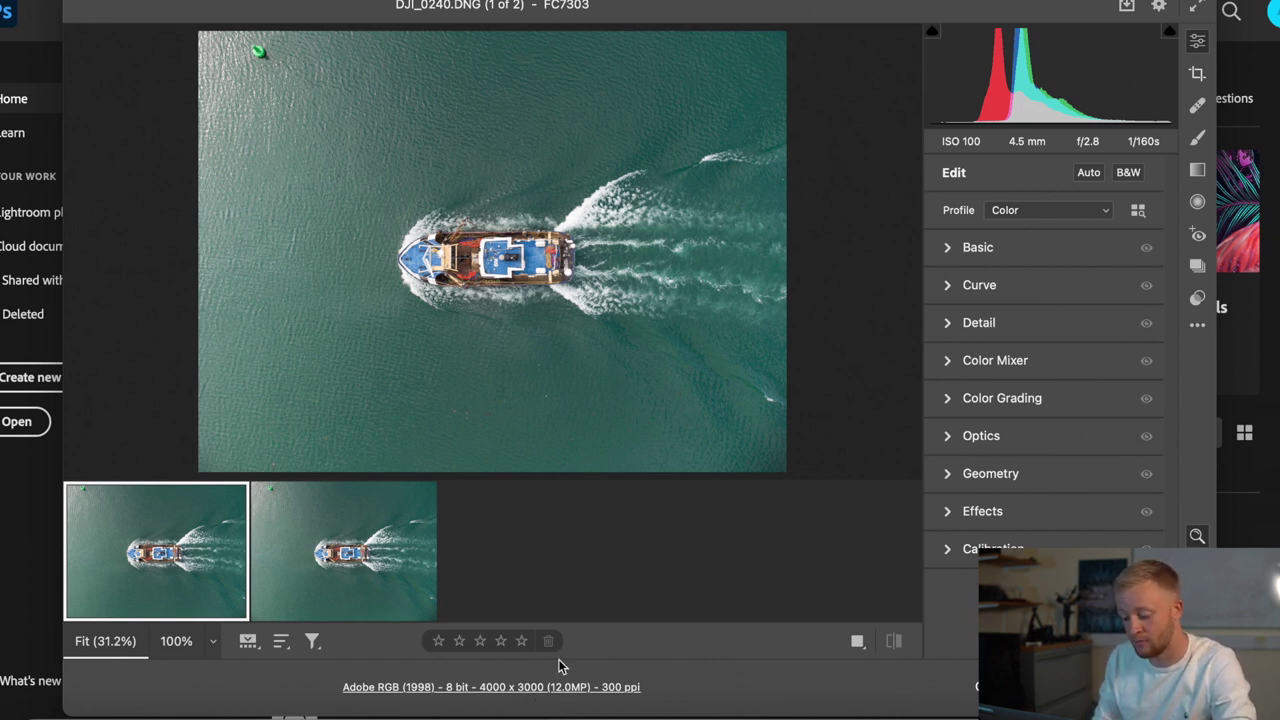
# View DJI_0240-Enhanced.dng from the filmstrip's second thumbnail.
pyautogui.moveTo(424, 579)
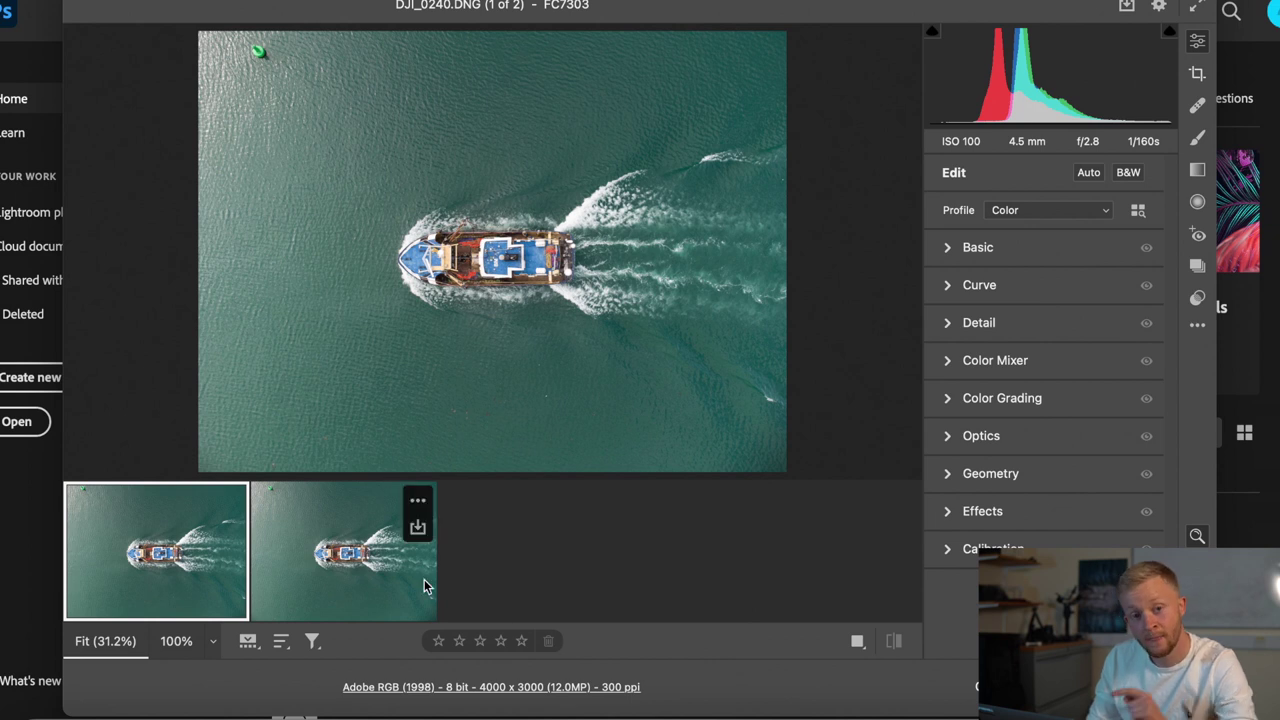
pyautogui.click(365, 568)
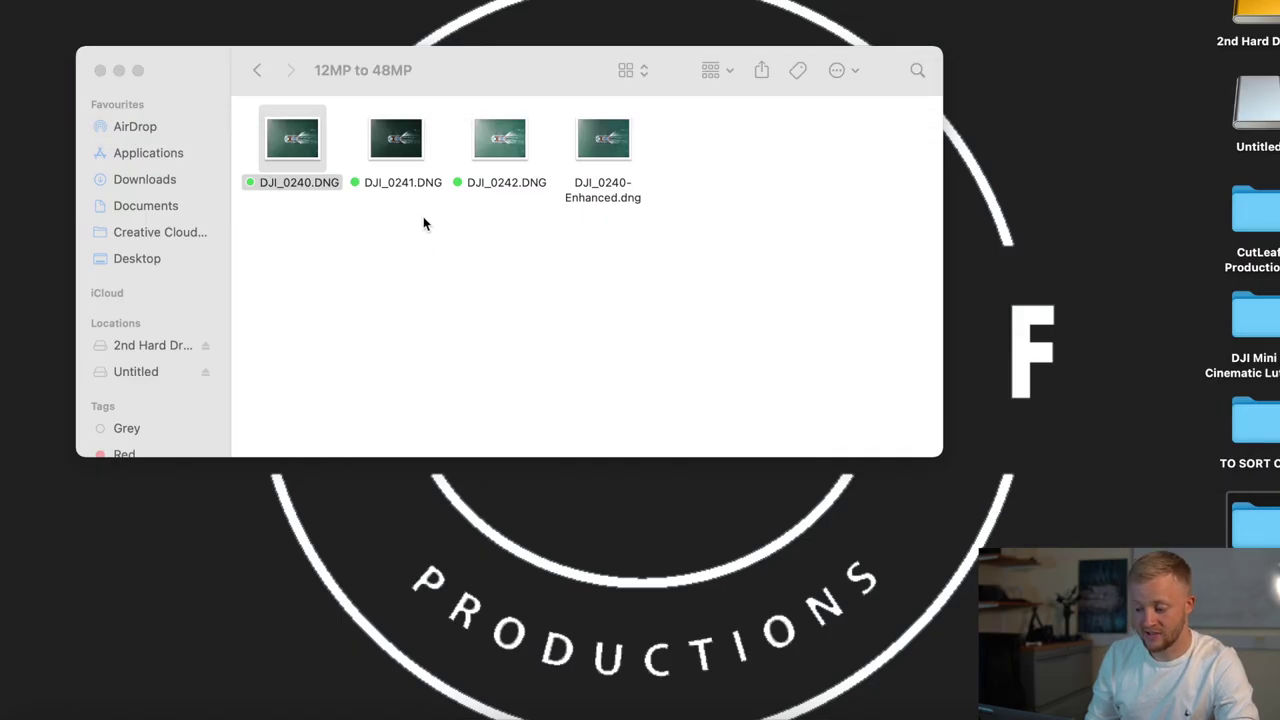
# In the Finder folder, switch the selection from DJI_0240-Enhanced.dng to DJI_0241.DNG.
pyautogui.click(423, 216)
pyautogui.click(612, 190)
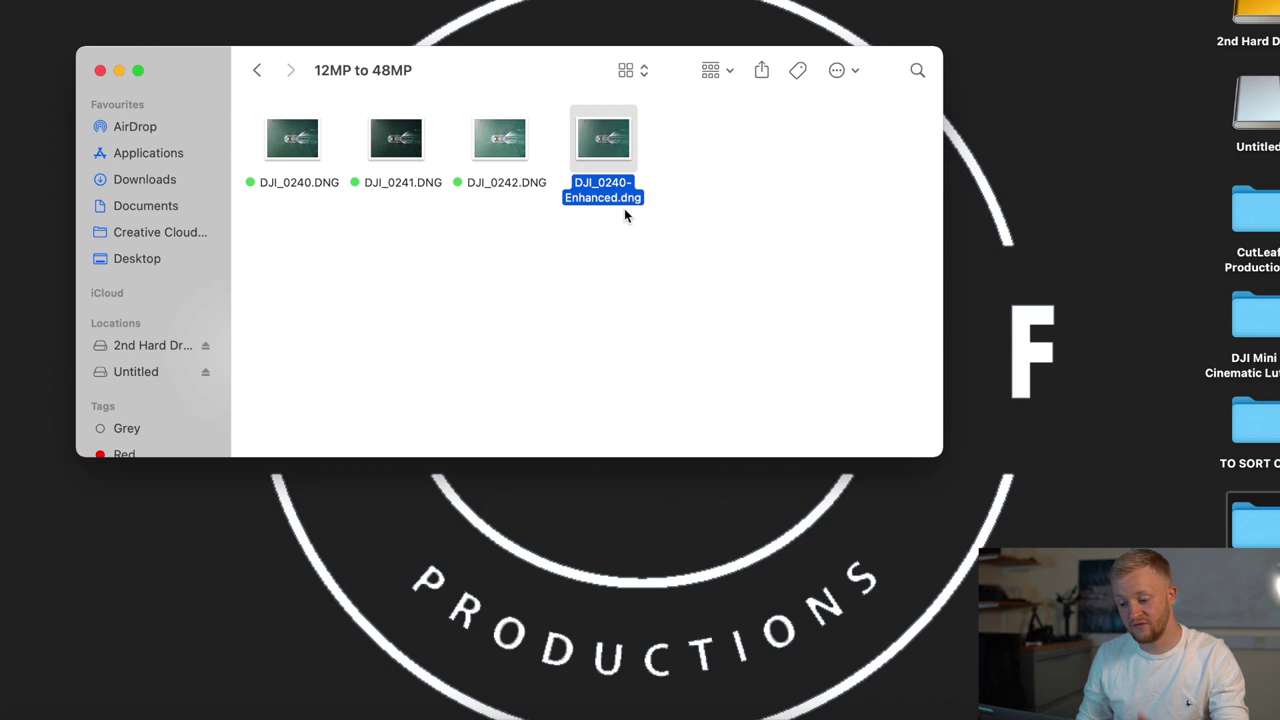
pyautogui.click(624, 238)
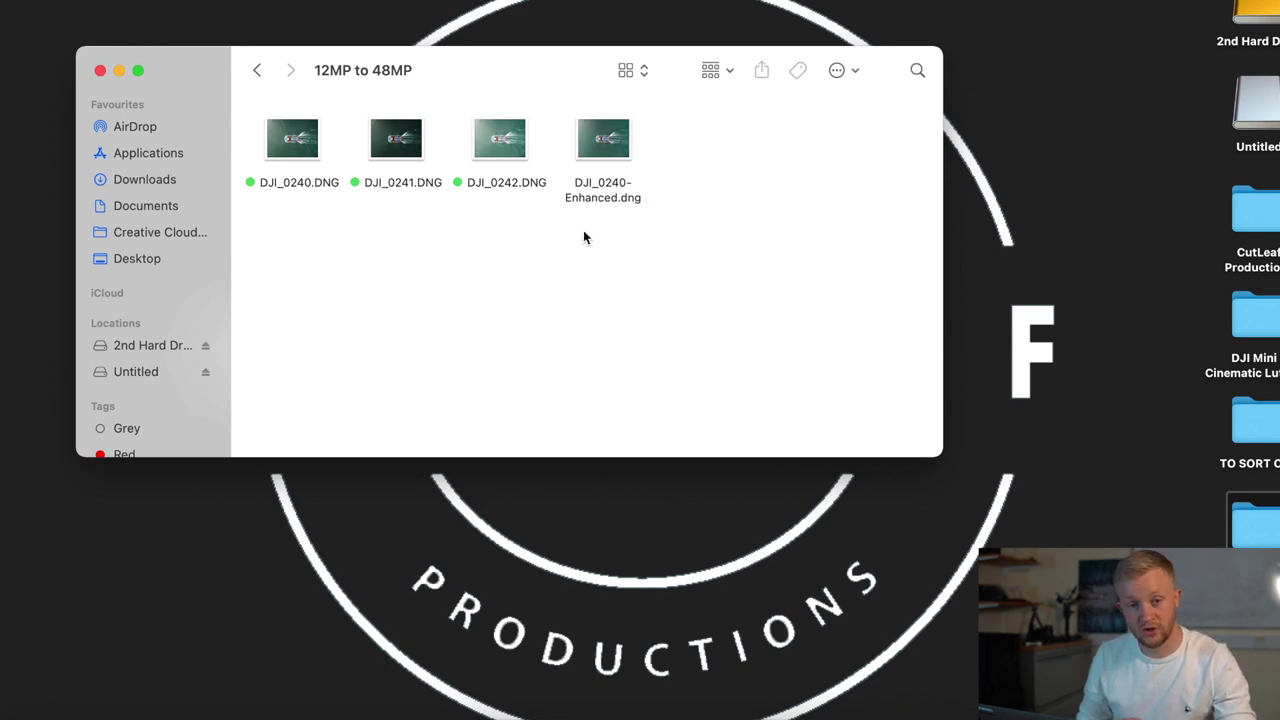
pyautogui.click(406, 136)
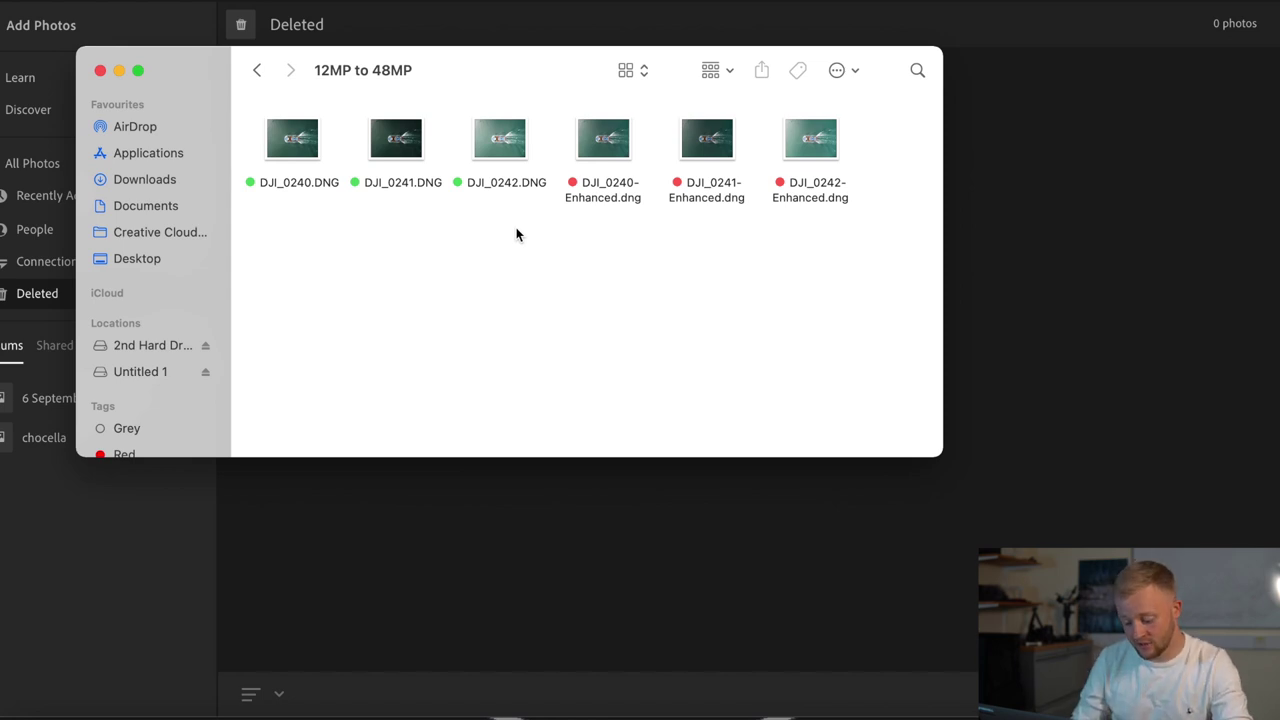
# Select DJI_0242, DJI_0241 and DJI_0240 DNGs together in Finder.
pyautogui.click(514, 150)
pyautogui.keyDown('super'); pyautogui.click(378, 152); pyautogui.keyUp('super')
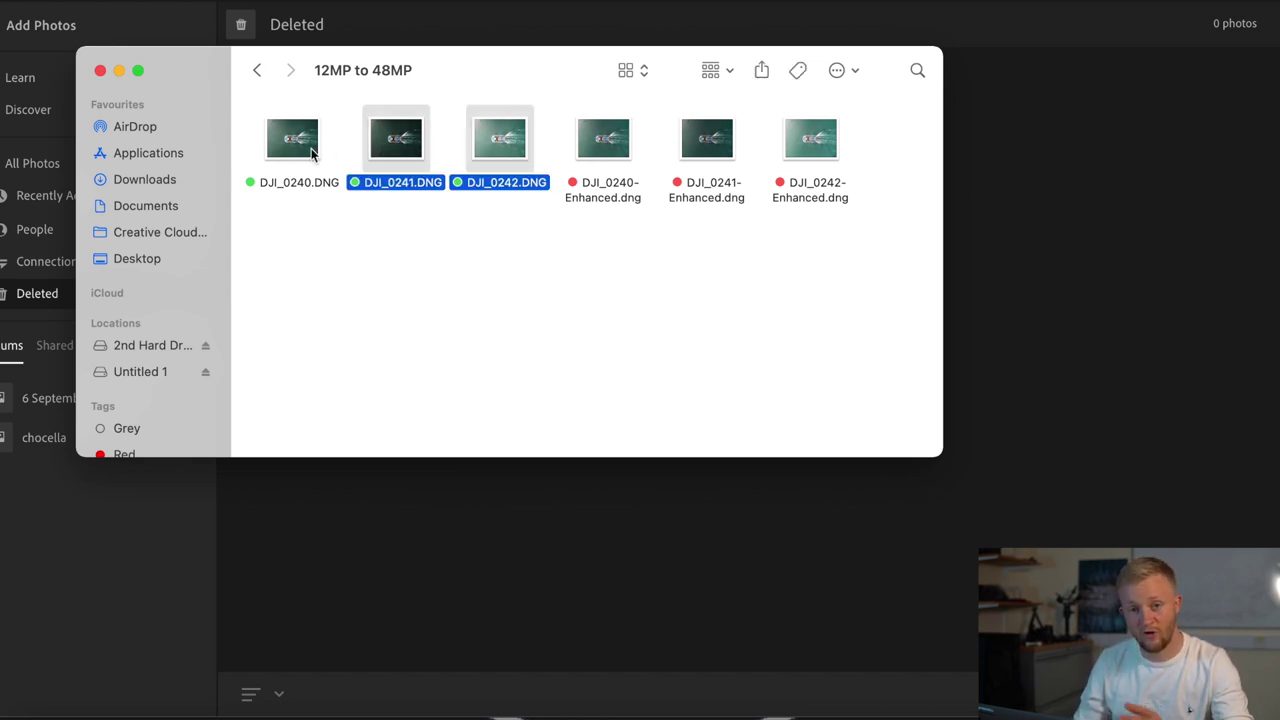
pyautogui.keyDown('super'); pyautogui.click(310, 151); pyautogui.keyUp('super')
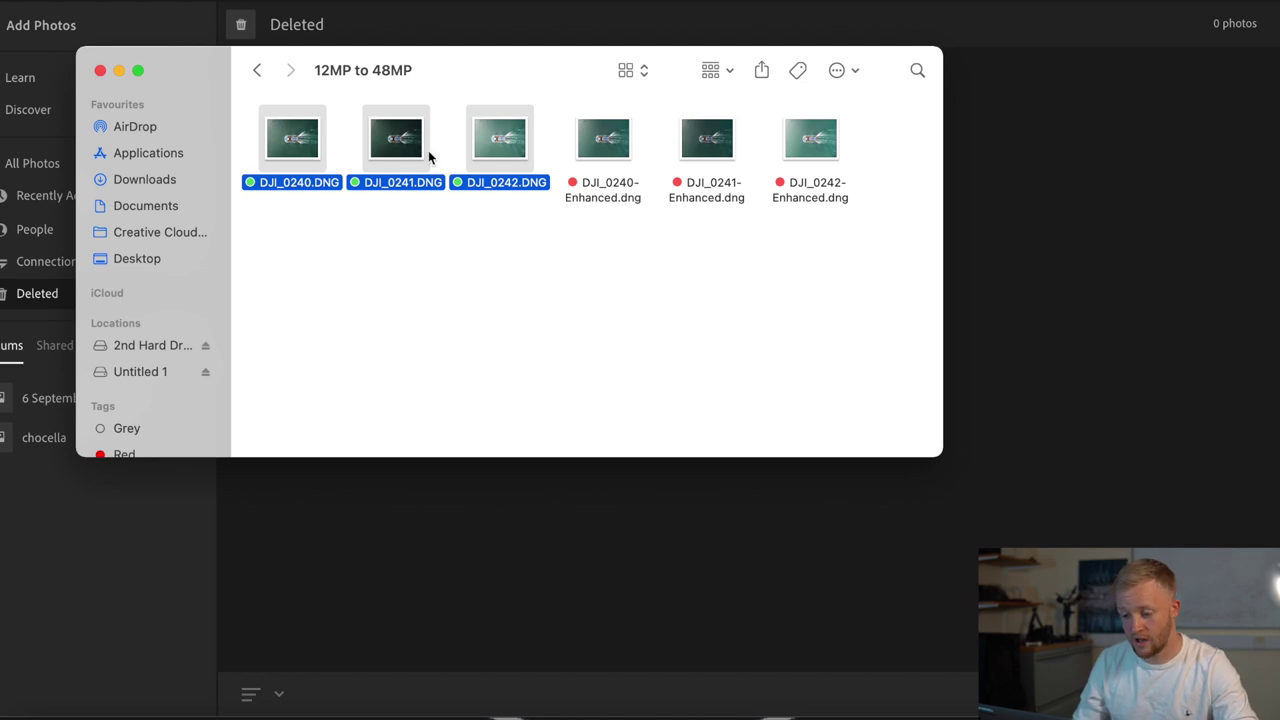
# Browse to the three original DJI DNGs in Lightroom's Add Photos and review them for import.
pyautogui.click(44, 27)
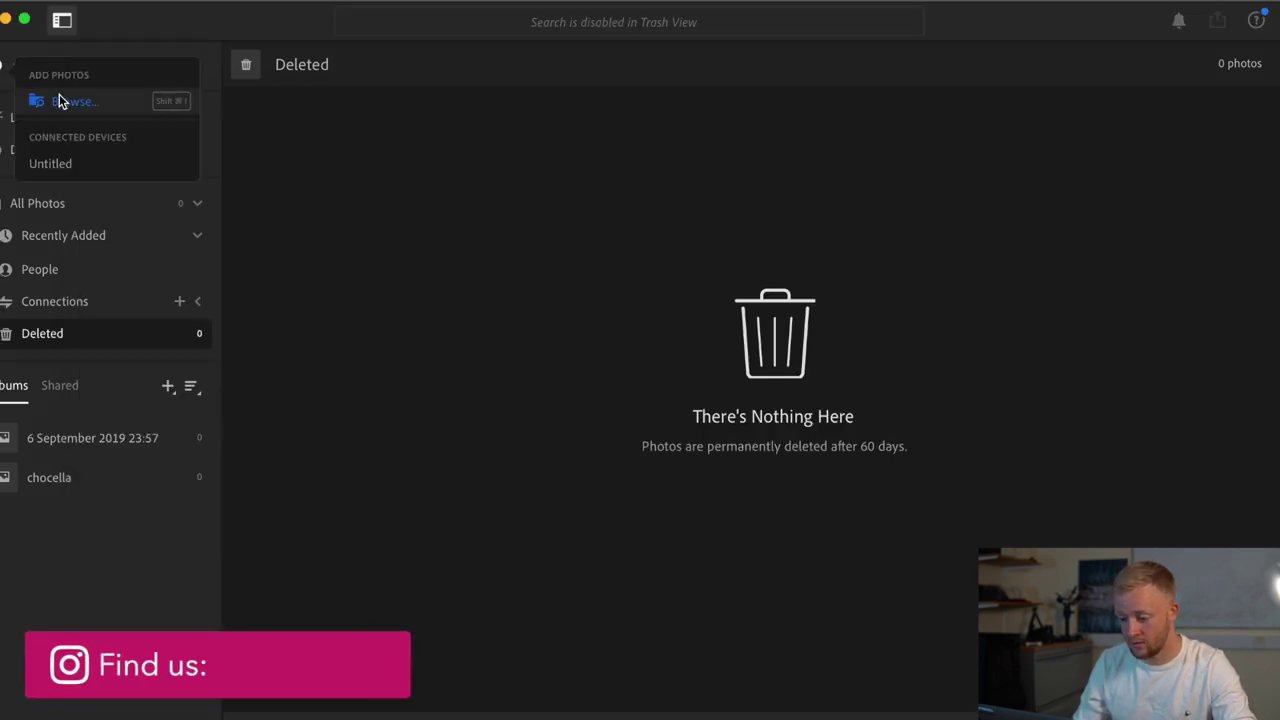
pyautogui.click(59, 101)
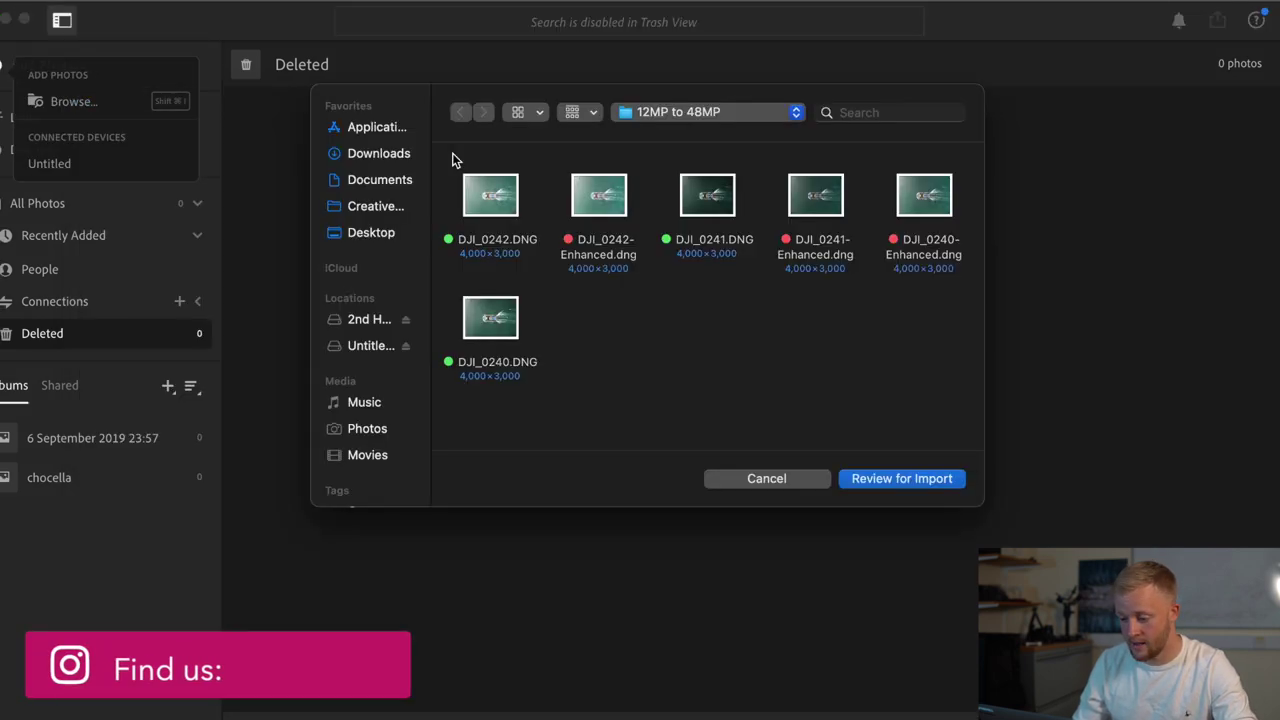
pyautogui.click(510, 195)
pyautogui.keyDown('super'); pyautogui.click(700, 190); pyautogui.keyUp('super')
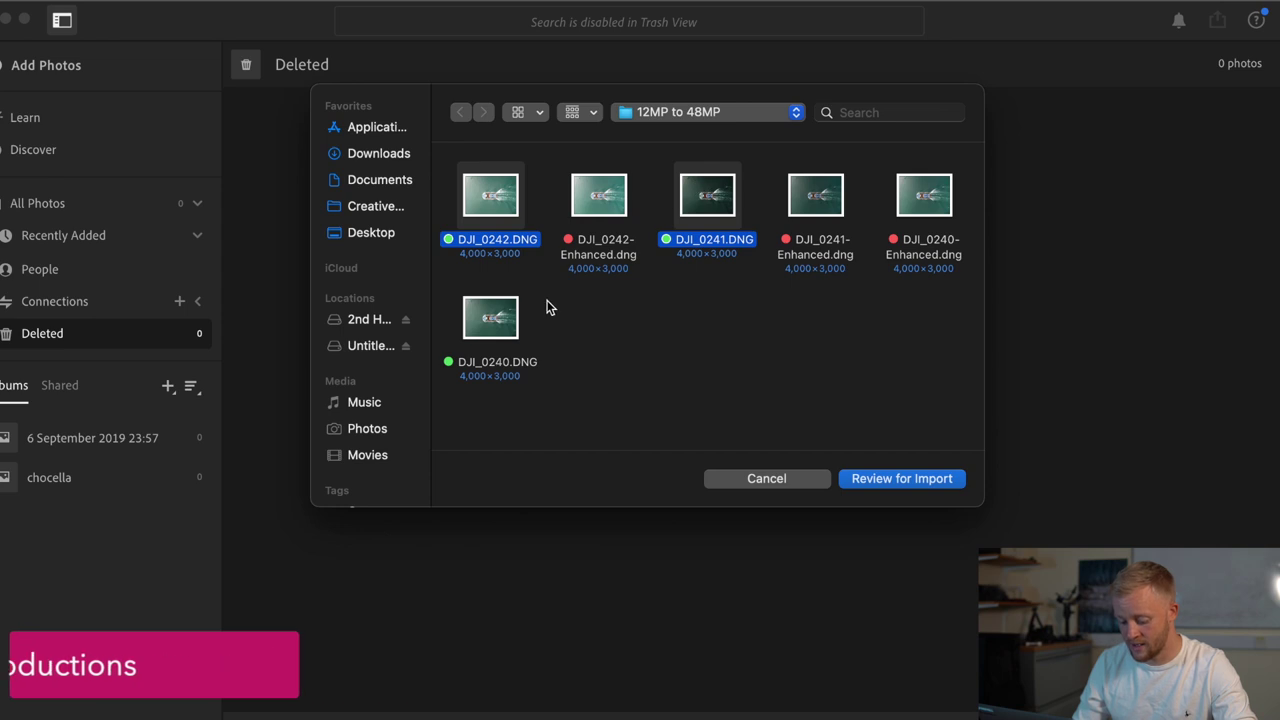
pyautogui.keyDown('super'); pyautogui.click(513, 320); pyautogui.keyUp('super')
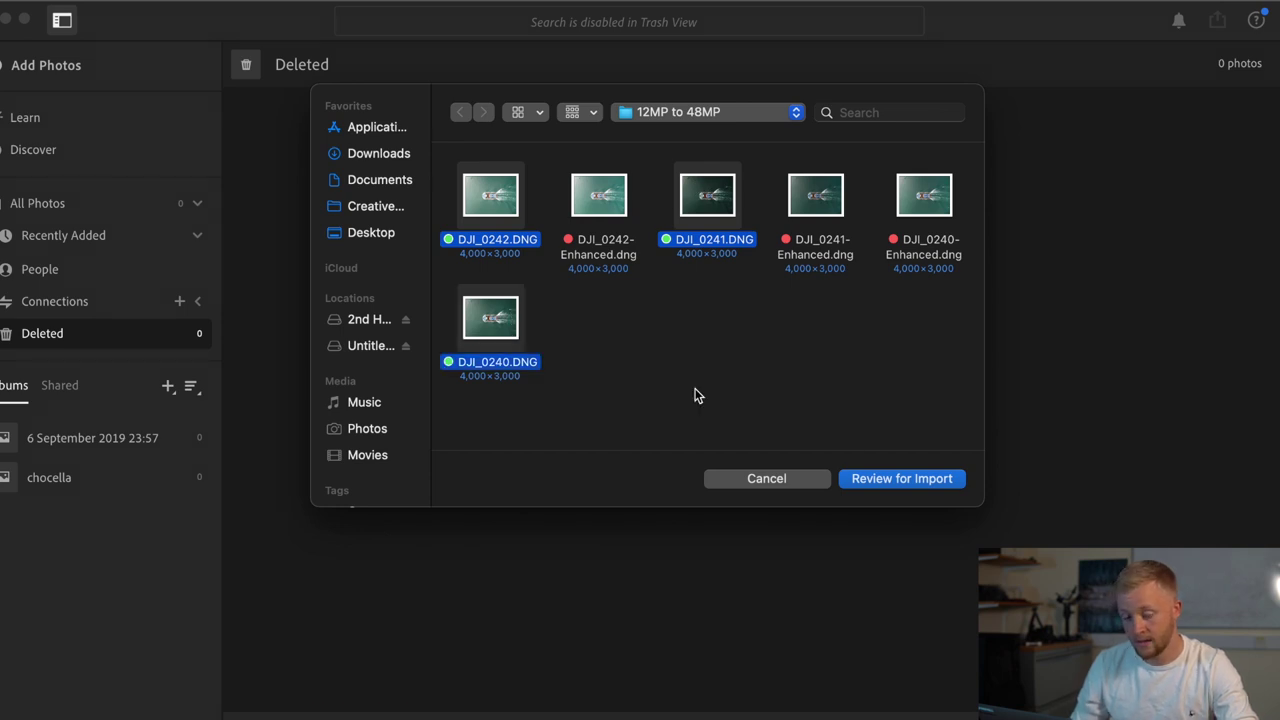
pyautogui.click(893, 479)
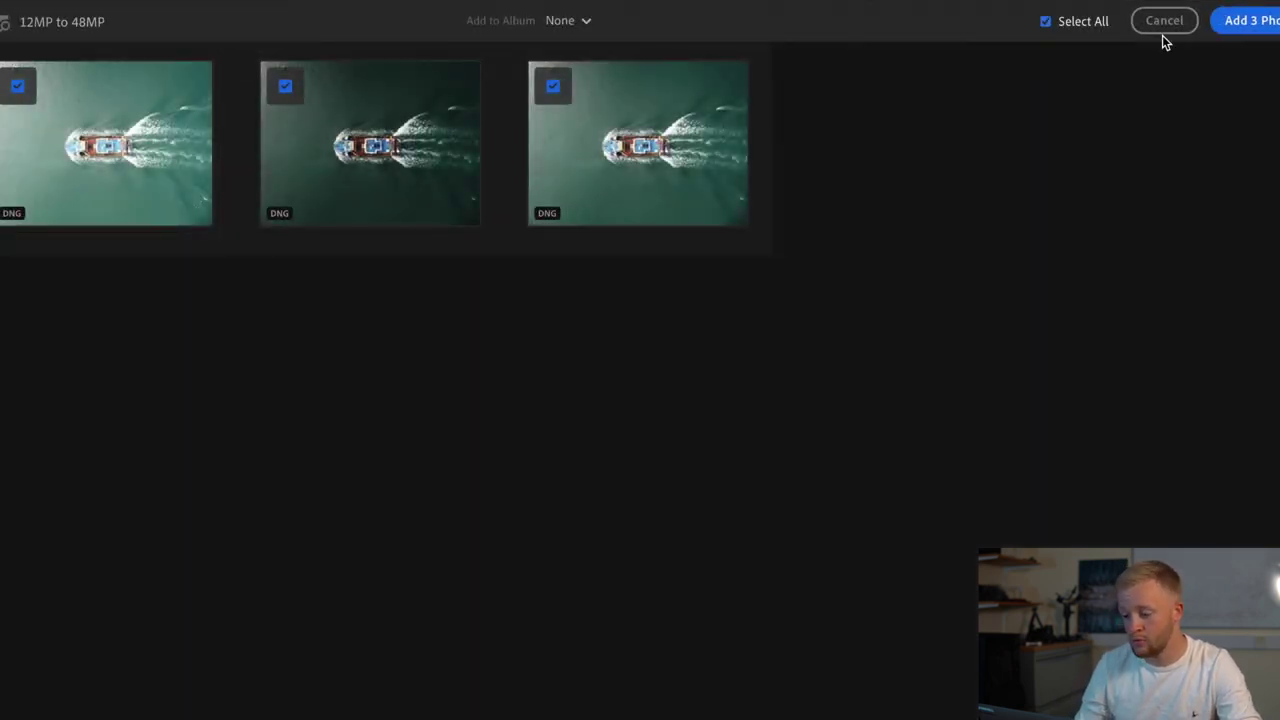
# Import the three boat DNGs and select all three for merging.
pyautogui.click(1243, 26)
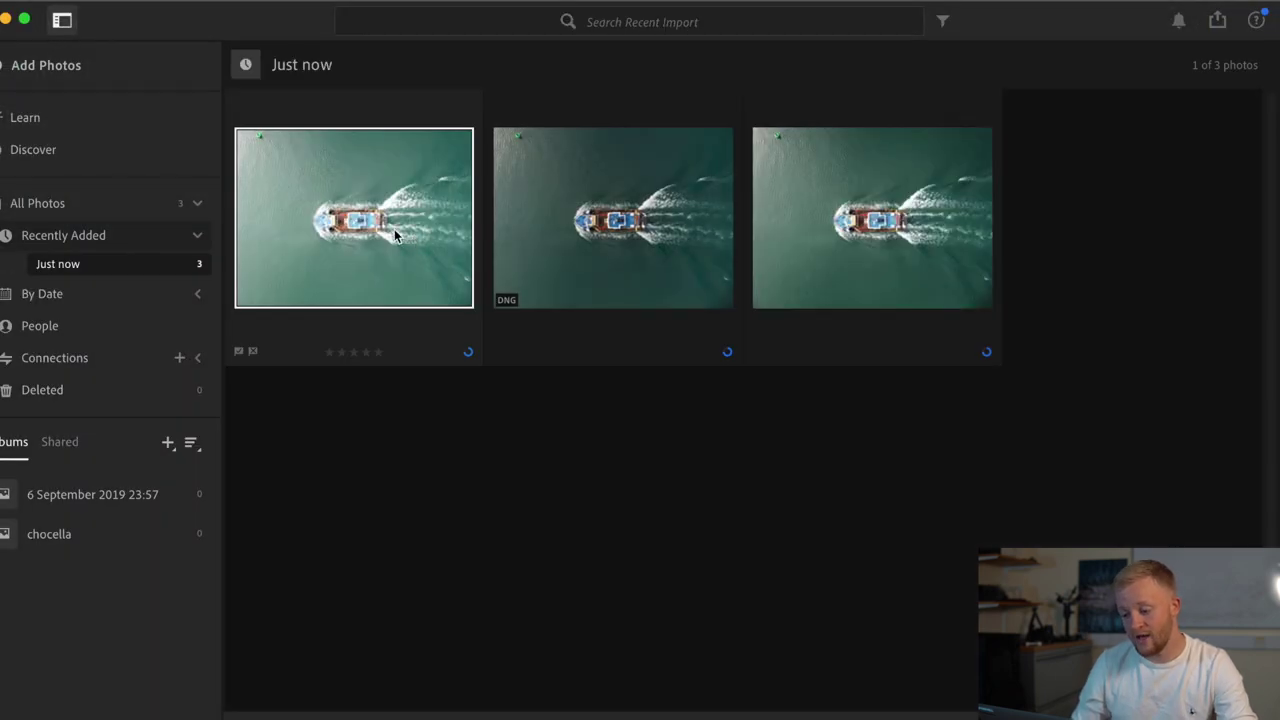
pyautogui.keyDown('shift'); pyautogui.click(861, 232); pyautogui.keyUp('shift')
pyautogui.rightClick(861, 232)
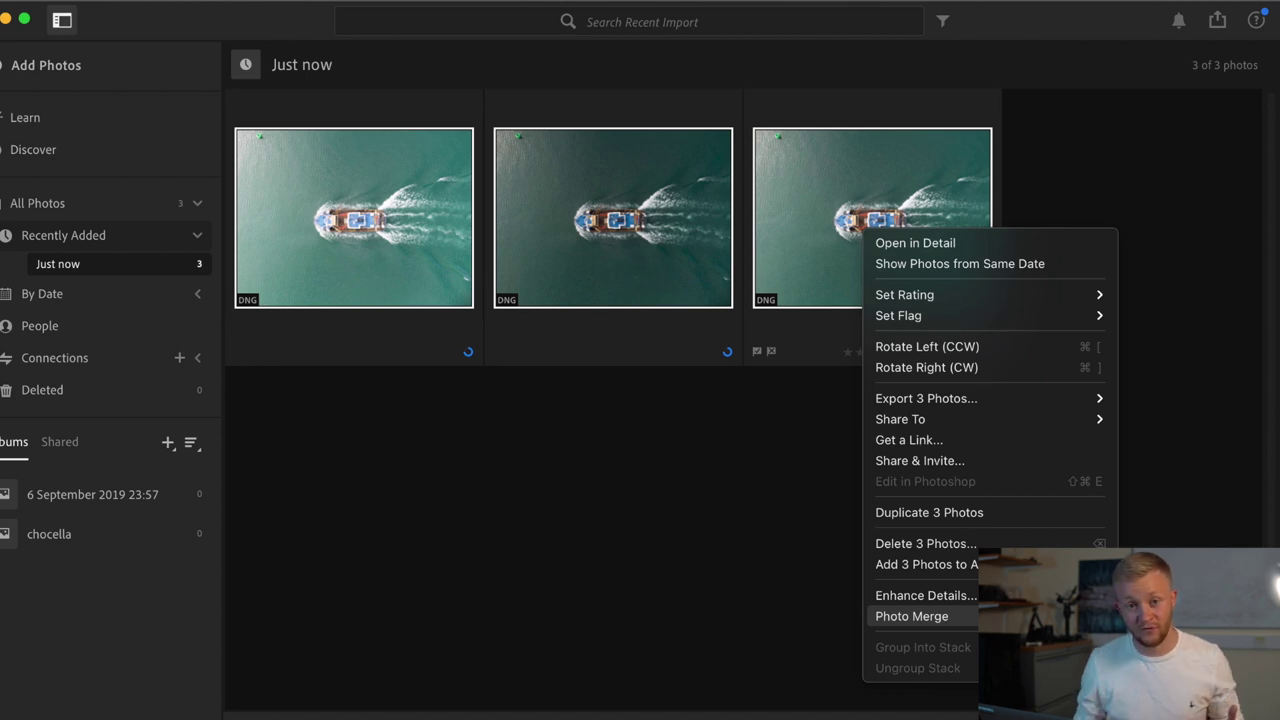
# HDR-merge the three exposures with deghosting raised and Apply Auto Settings enabled.
pyautogui.hotkey('ctrl', 'h')
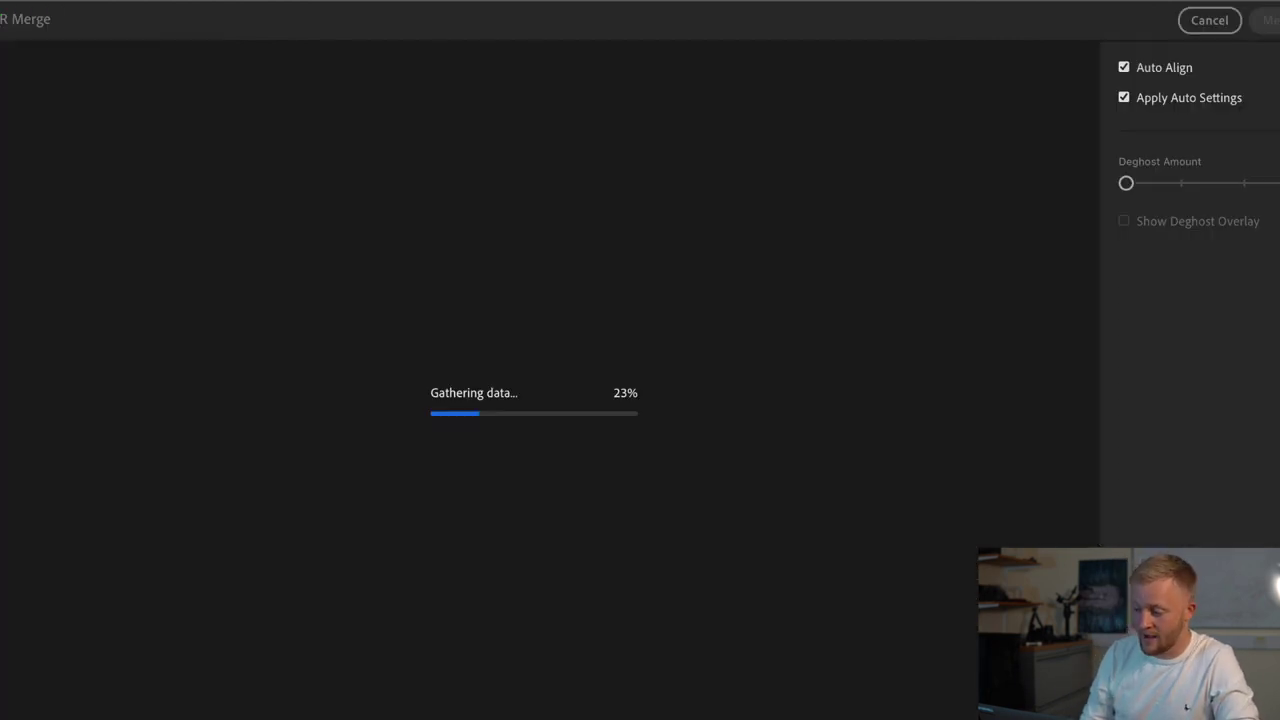
pyautogui.click(1124, 98)
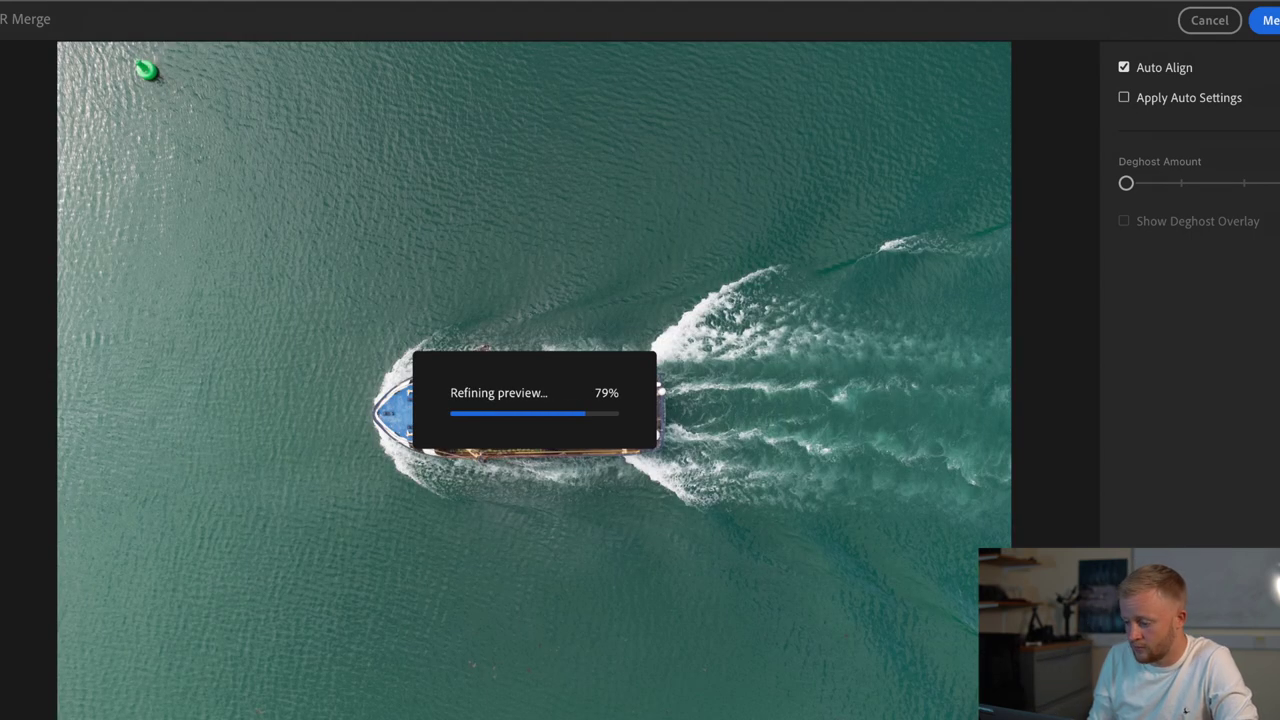
pyautogui.click(1246, 184)
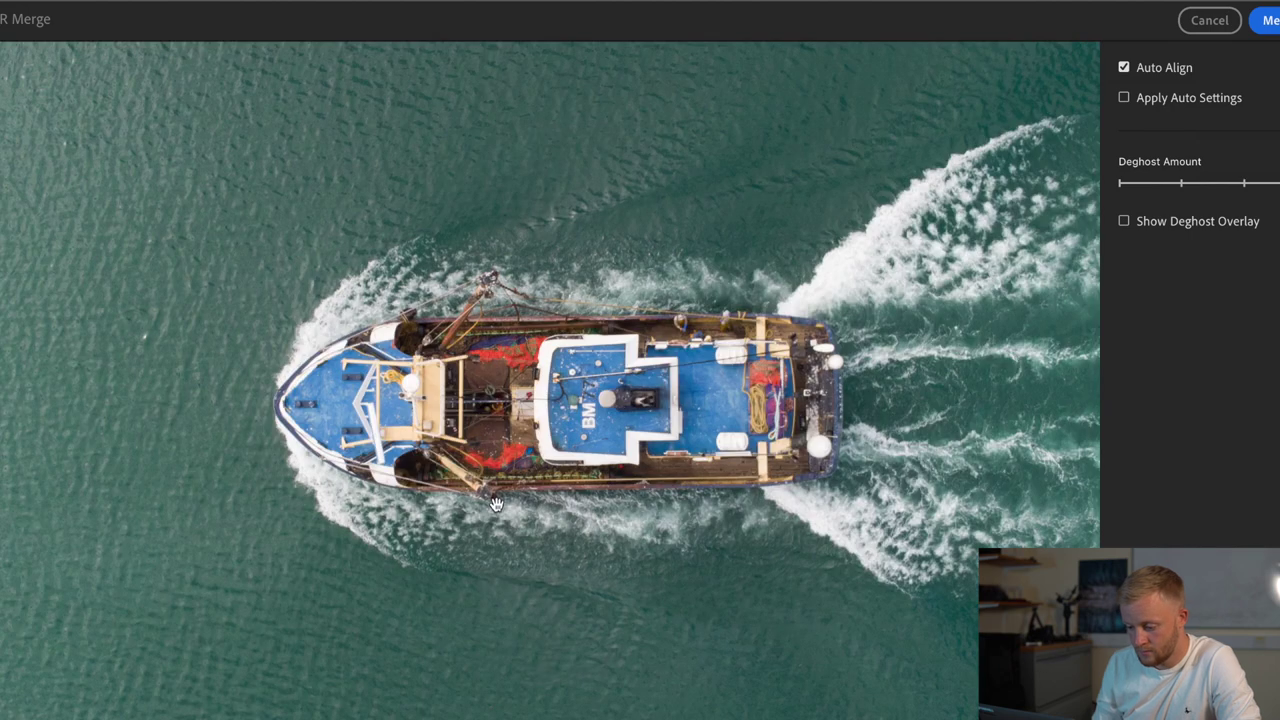
pyautogui.click(496, 482)
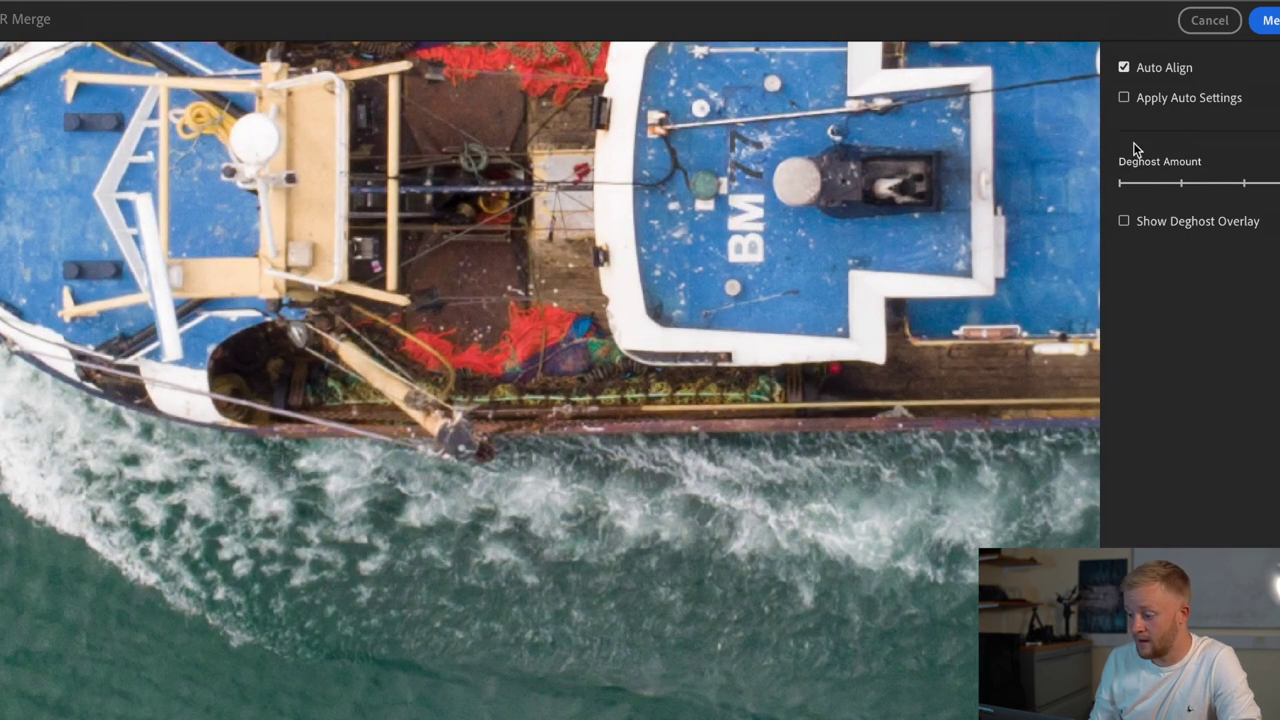
pyautogui.click(1124, 97)
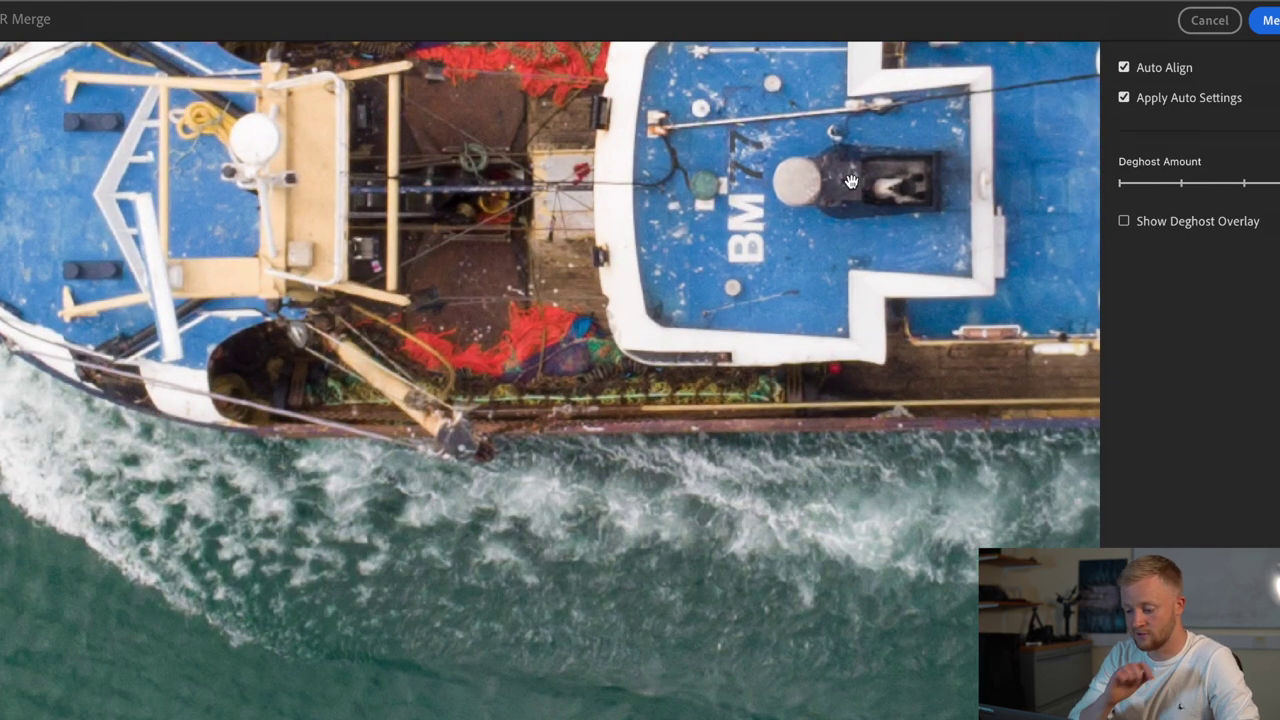
pyautogui.click(447, 353)
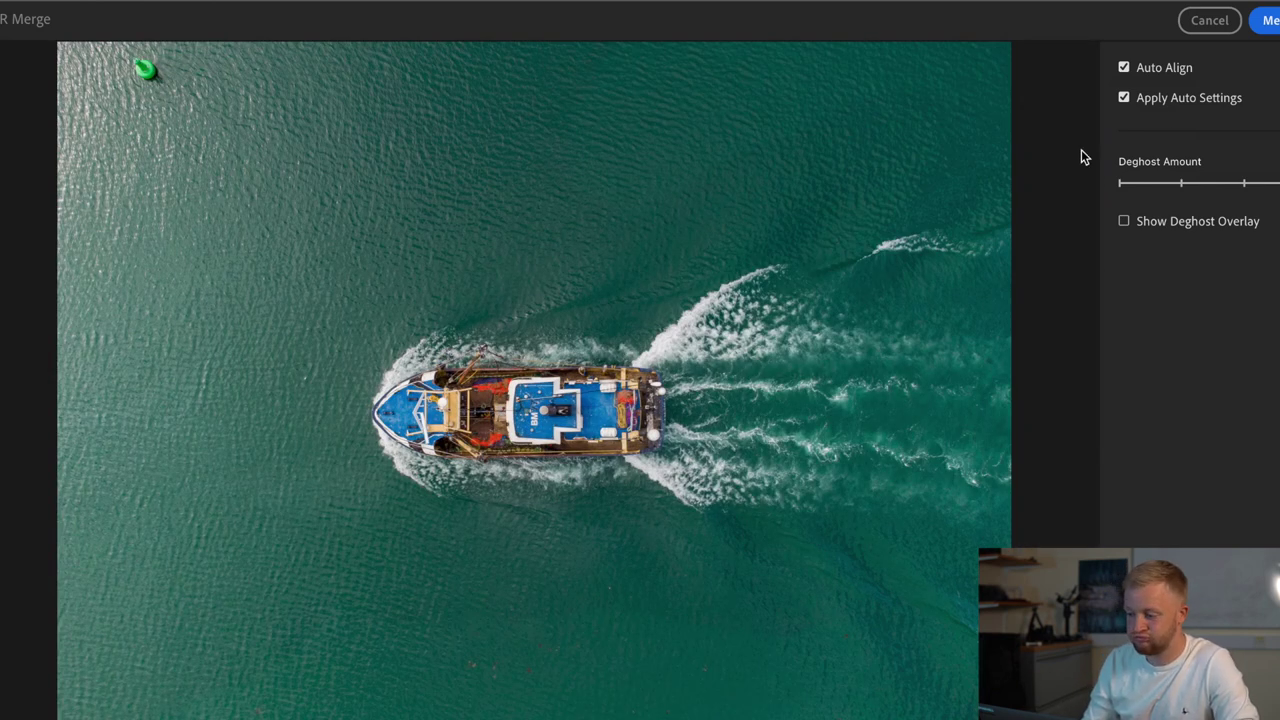
pyautogui.click(1128, 101)
pyautogui.click(1126, 100)
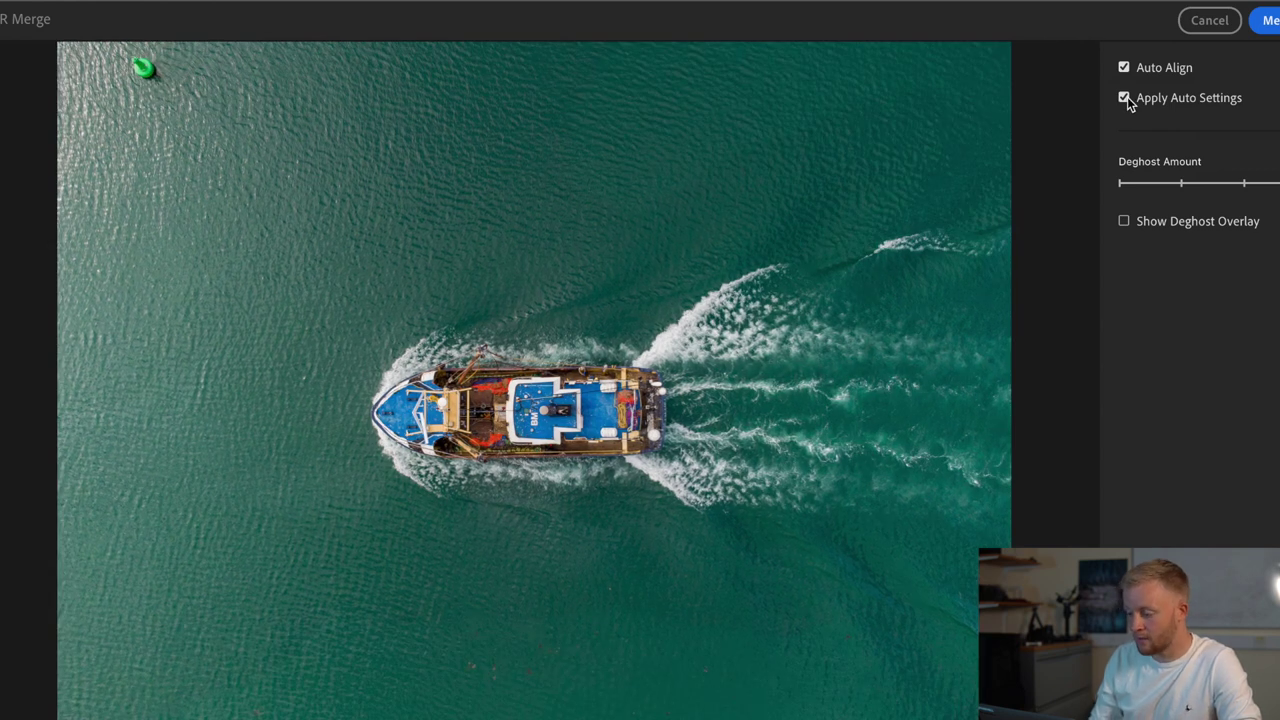
pyautogui.click(1265, 20)
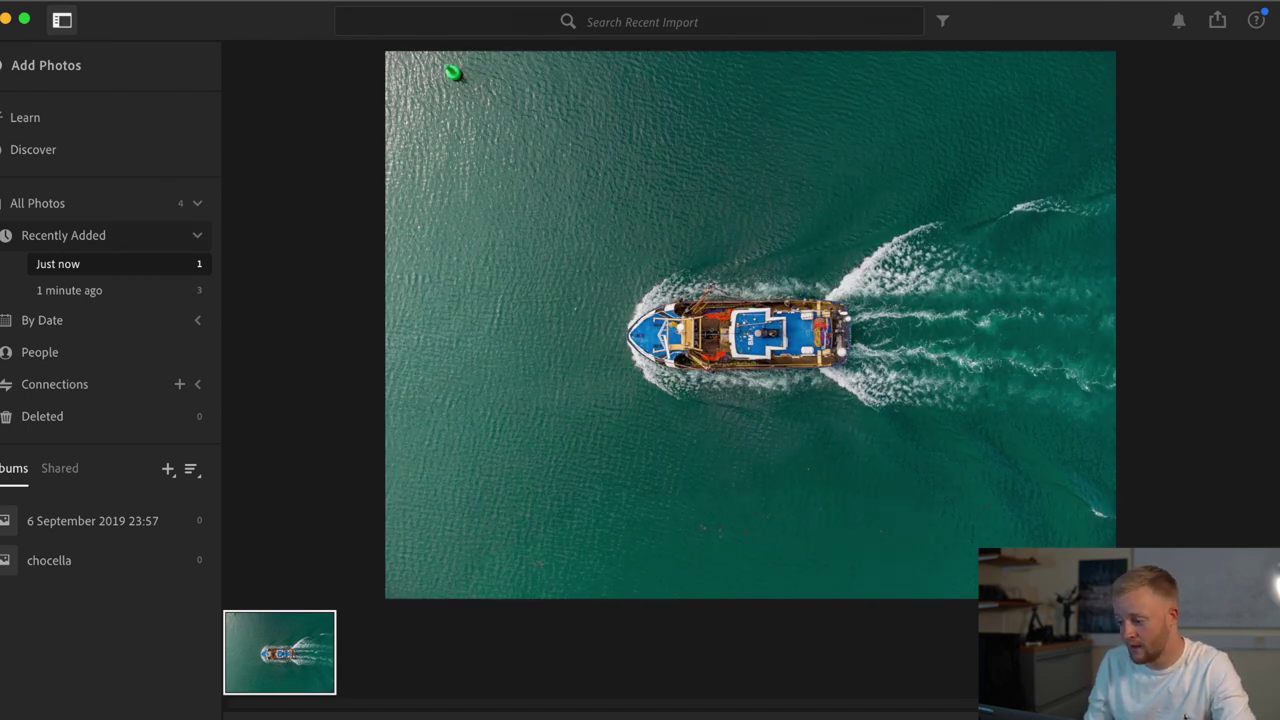
# Rotate the merged photo right to portrait and crop it to a 4 x 5 frame.
pyautogui.click(1278, 133)
pyautogui.click(1101, 243)
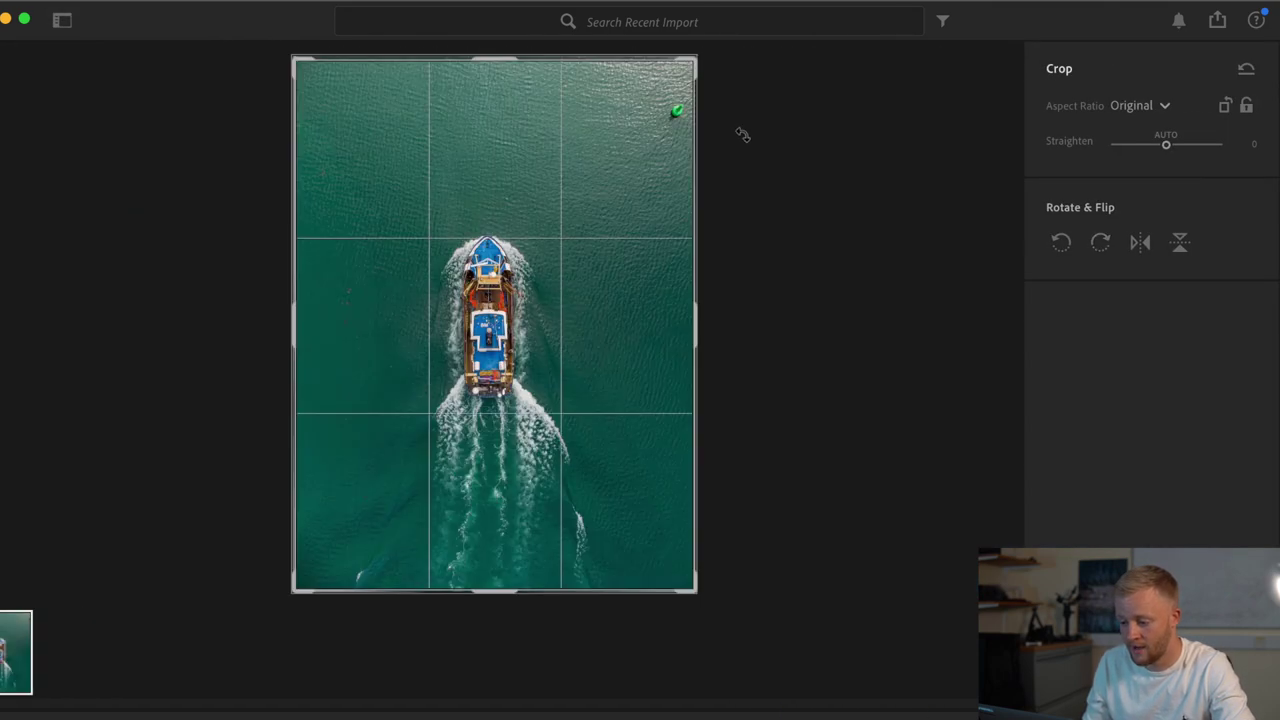
pyautogui.moveTo(703, 68); pyautogui.dragTo(690, 82)
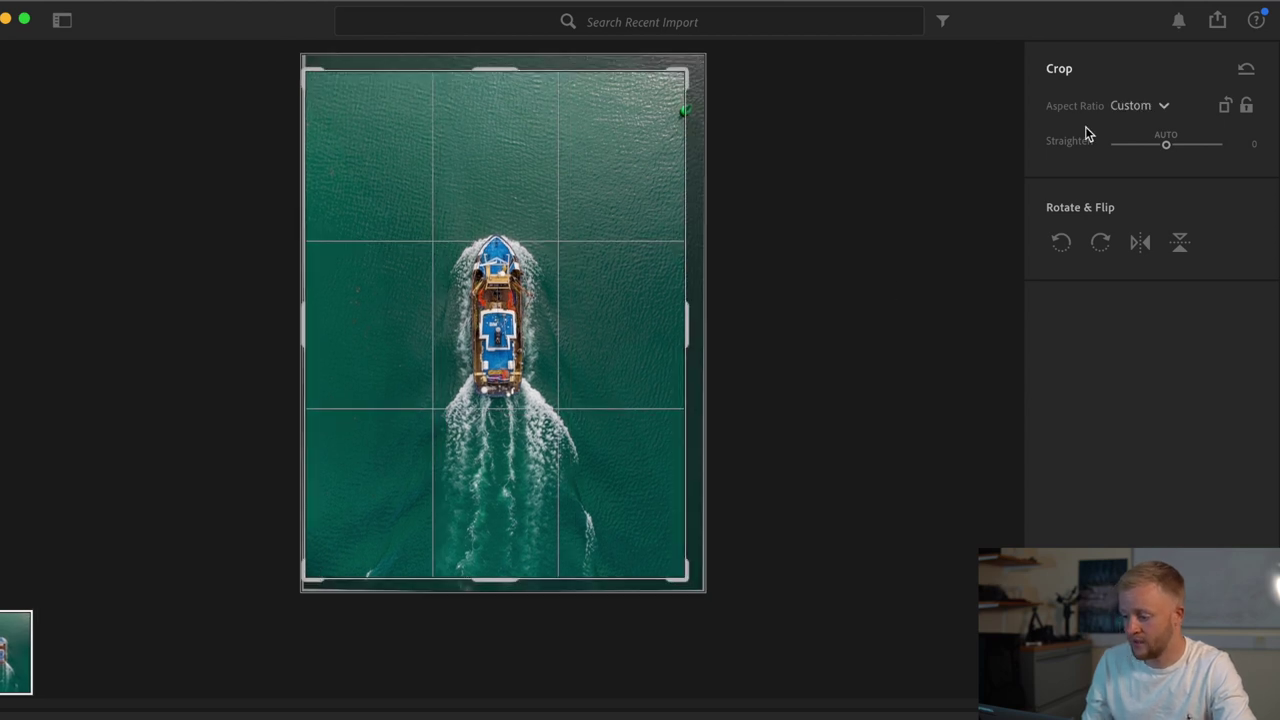
pyautogui.click(1127, 110)
pyautogui.click(1143, 331)
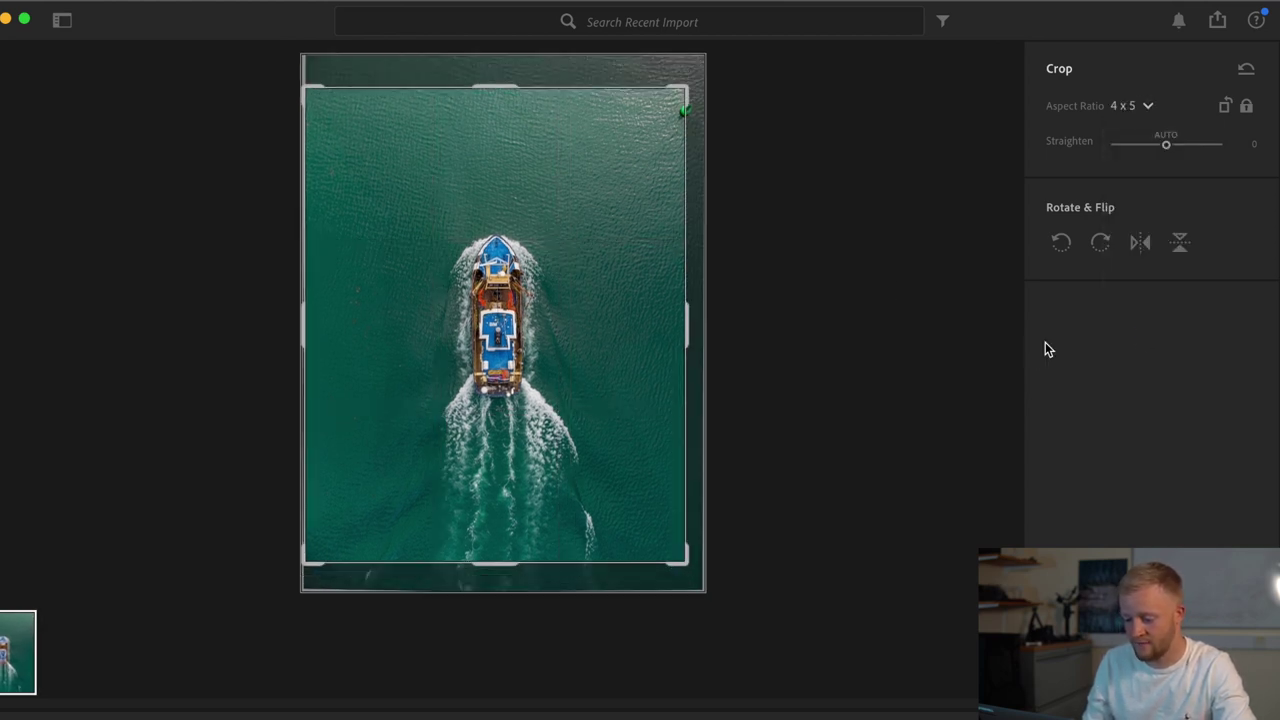
pyautogui.moveTo(630, 359); pyautogui.dragTo(699, 350)
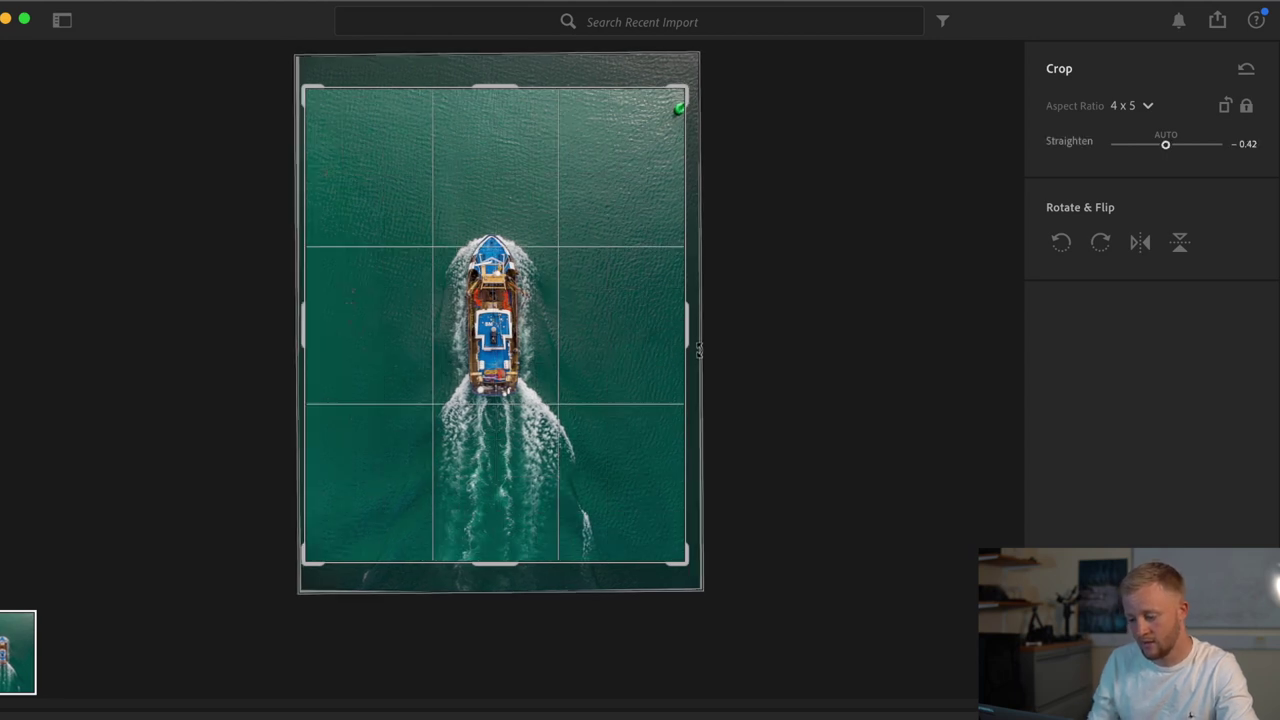
pyautogui.press('Return')
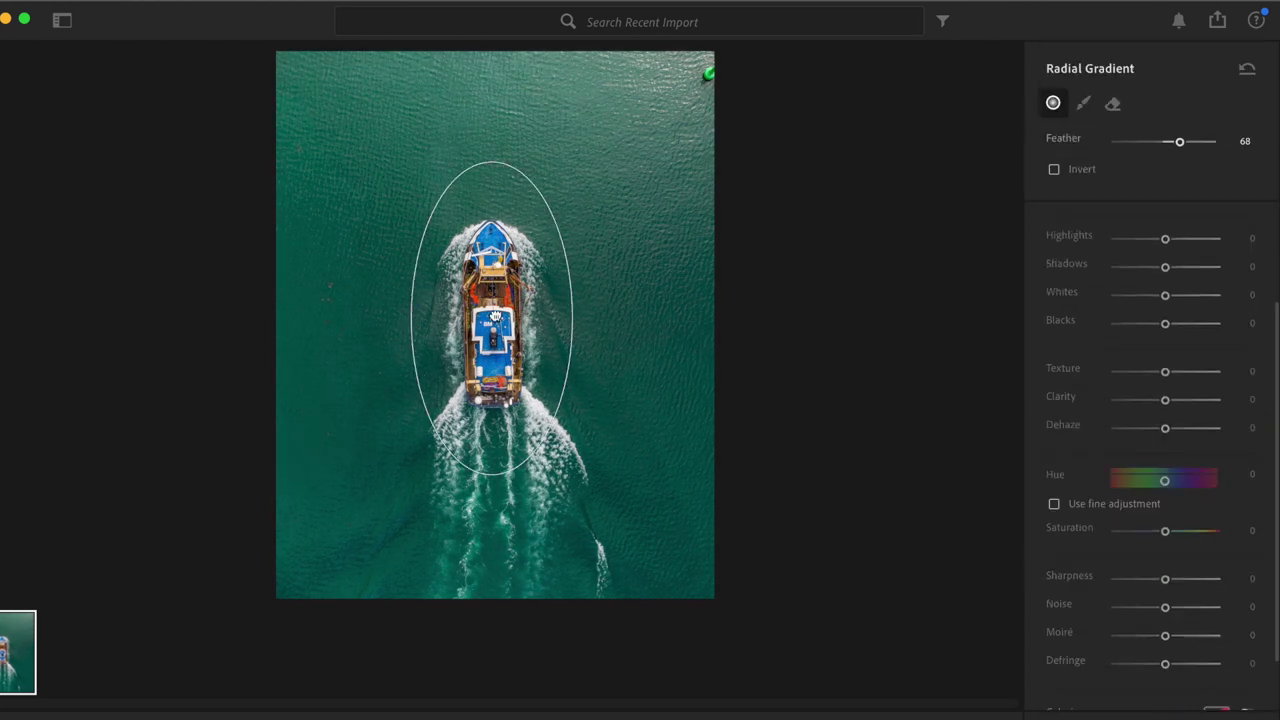
# Raise the radial area's clarity to +26 and blue saturation to +45.
pyautogui.moveTo(1165, 541); pyautogui.dragTo(1177, 541)
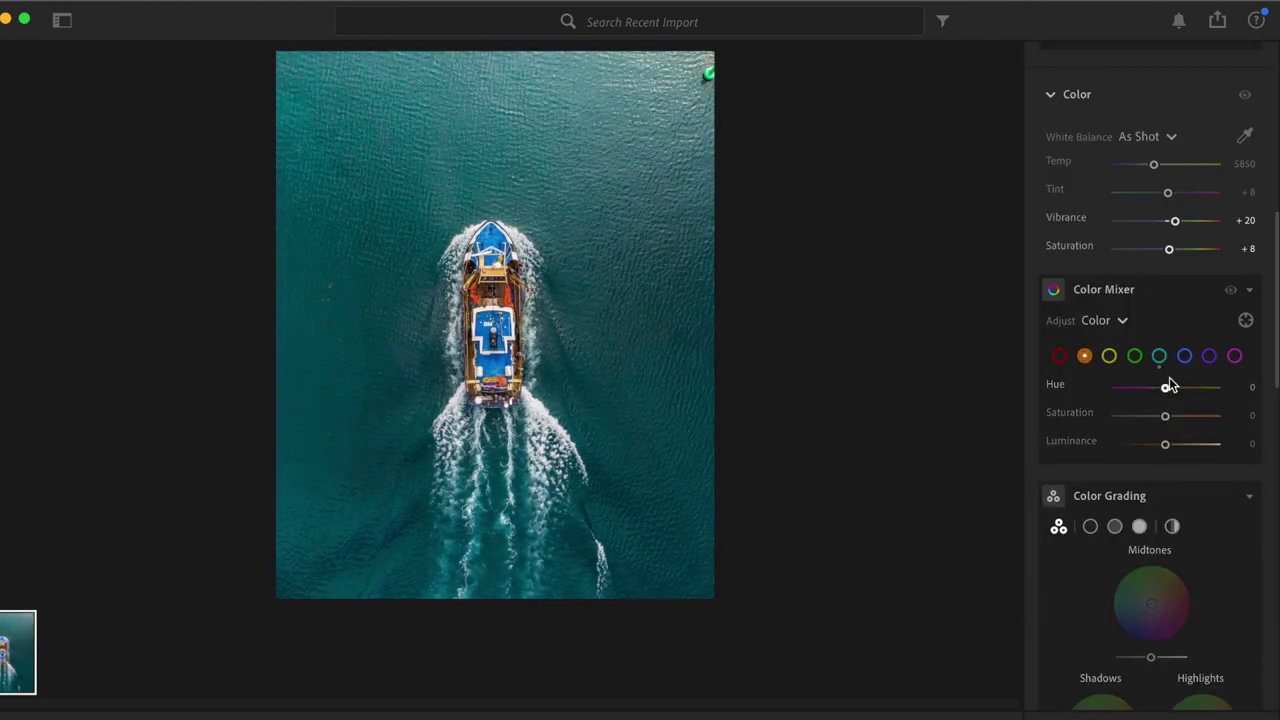
pyautogui.moveTo(1165, 415); pyautogui.dragTo(1188, 420)
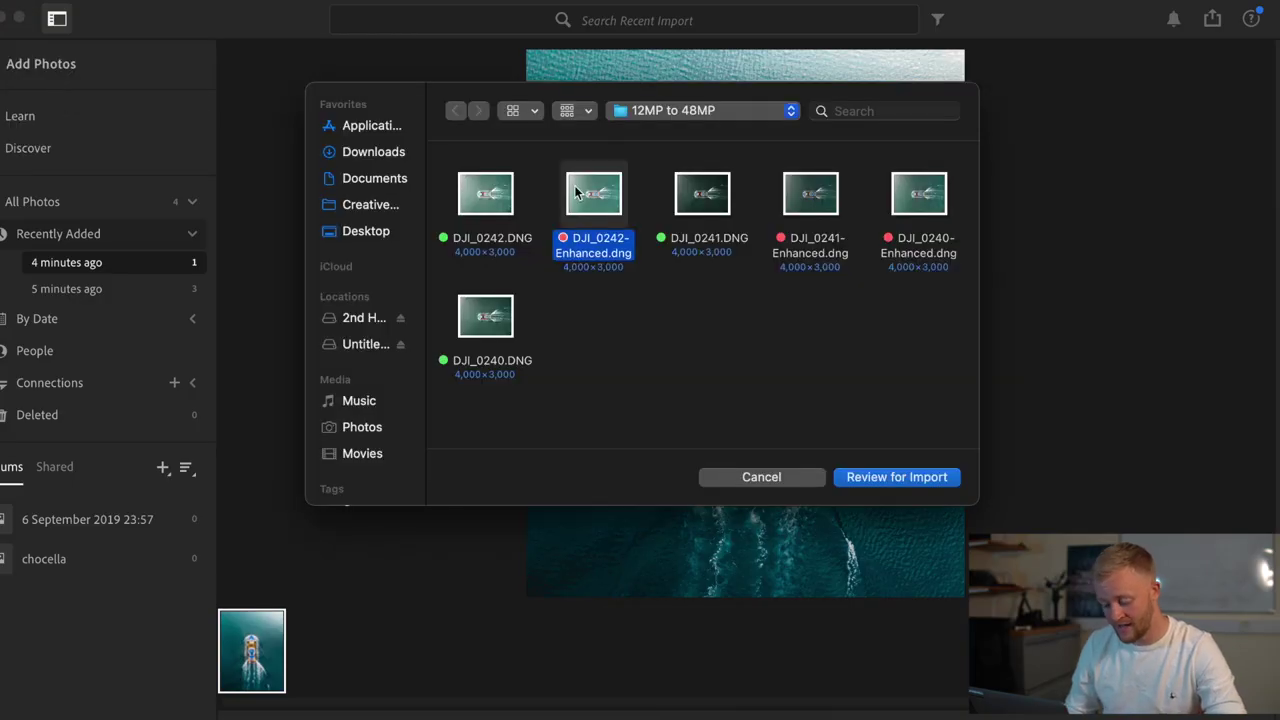
# Pick all three -Enhanced.dng files, review them, and add them to the library.
pyautogui.keyDown('super'); pyautogui.click(808, 193); pyautogui.keyUp('super')
pyautogui.keyDown('super'); pyautogui.click(918, 193); pyautogui.keyUp('super')
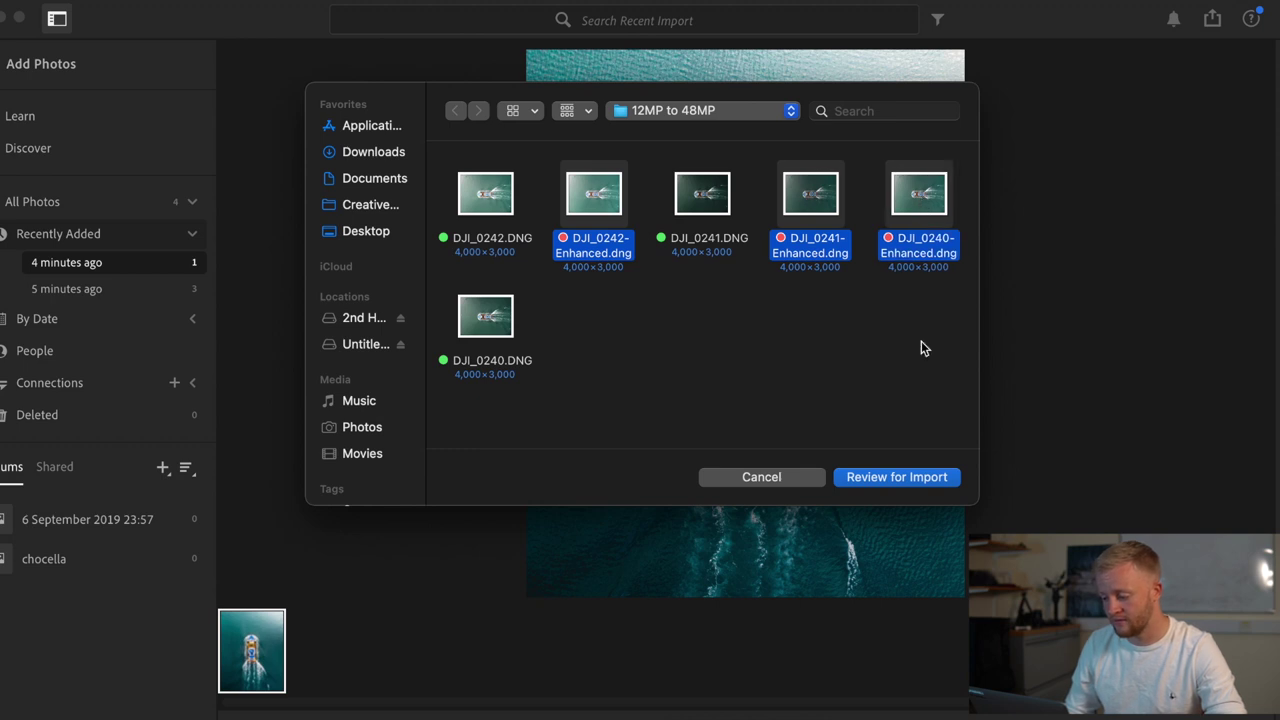
pyautogui.click(901, 474)
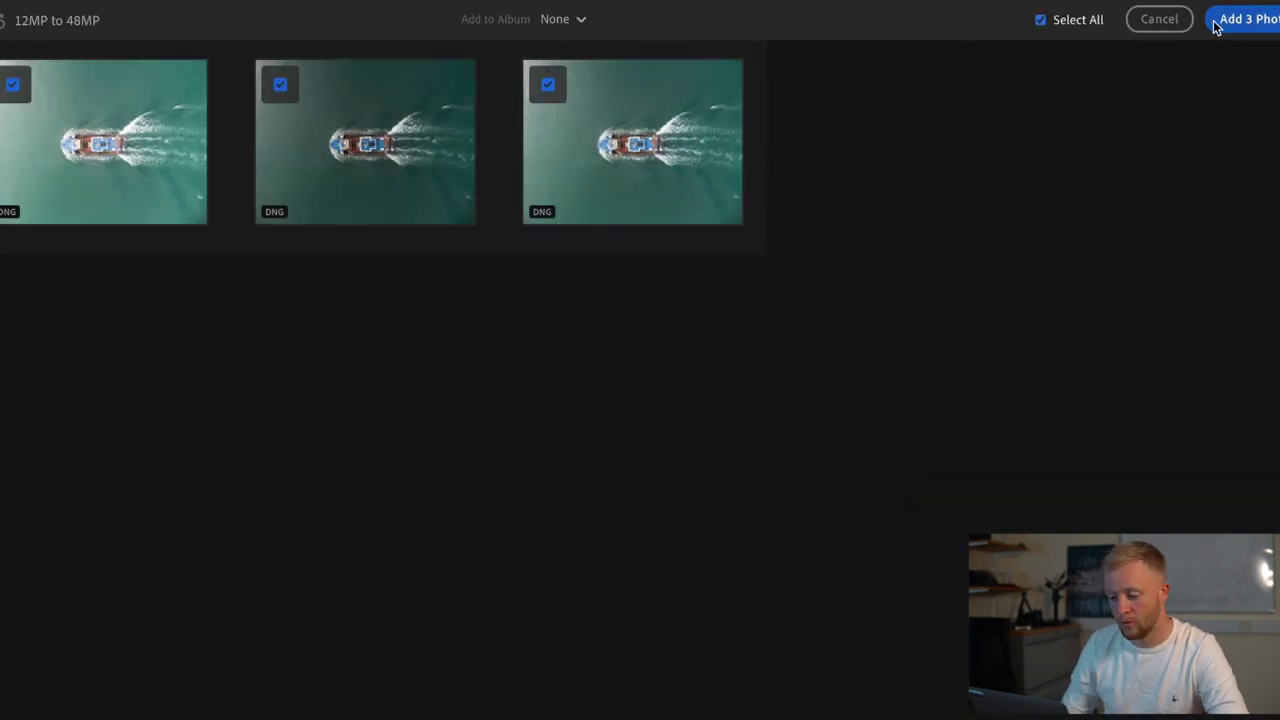
pyautogui.click(1220, 22)
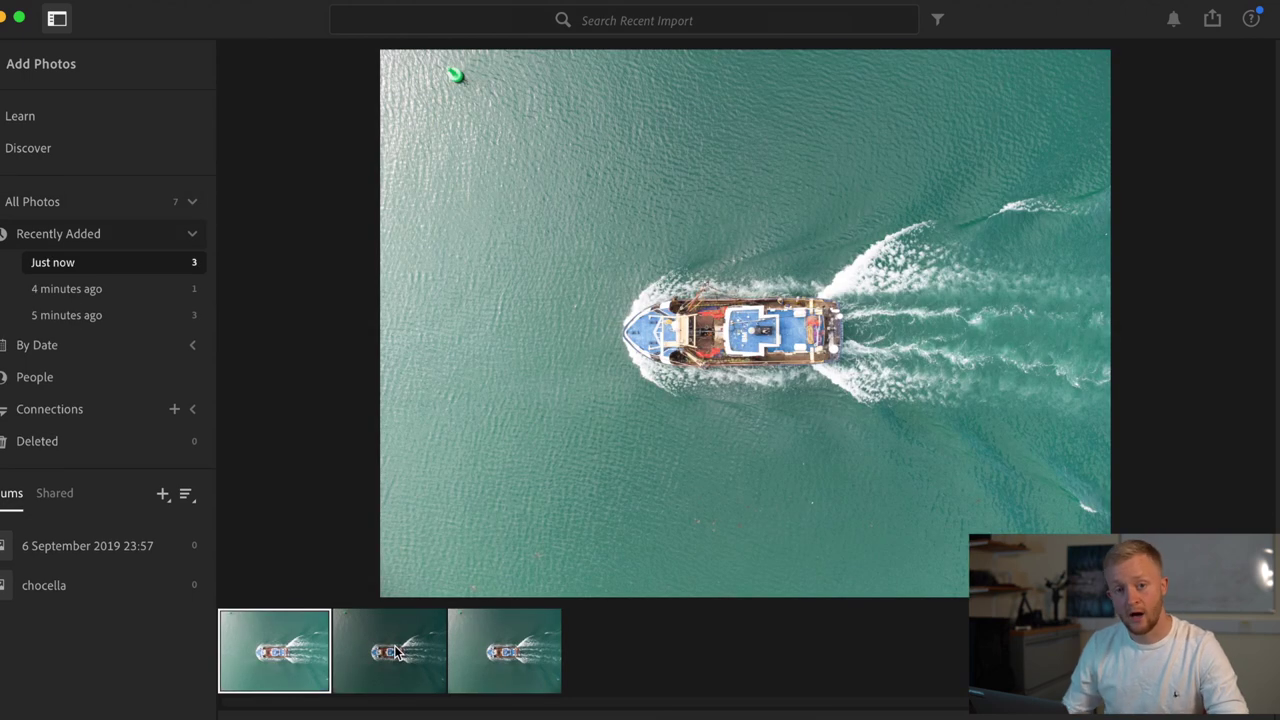
# Select the three new Enhanced photos and merge them with Photo Merge > HDR.
pyautogui.keyDown('shift'); pyautogui.click(396, 652); pyautogui.keyUp('shift')
pyautogui.keyDown('shift'); pyautogui.click(492, 652); pyautogui.keyUp('shift')
pyautogui.rightClick(490, 652)
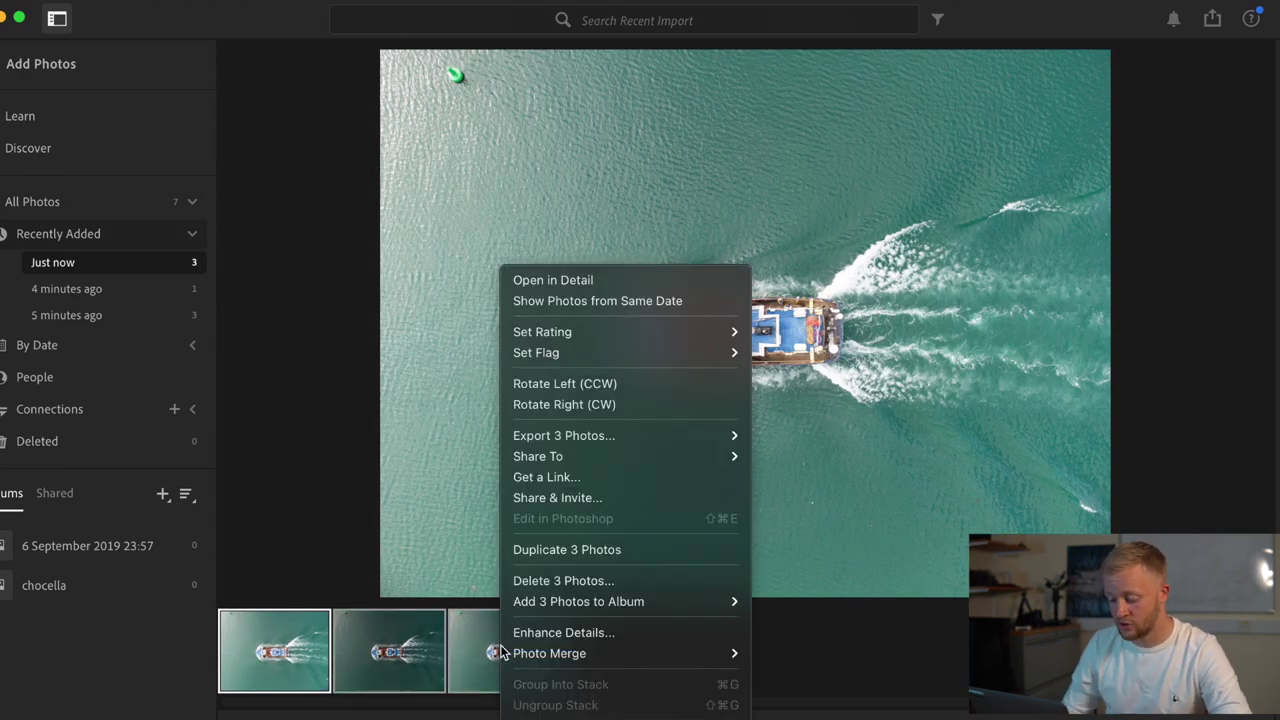
pyautogui.moveTo(551, 655)
pyautogui.click(786, 655)
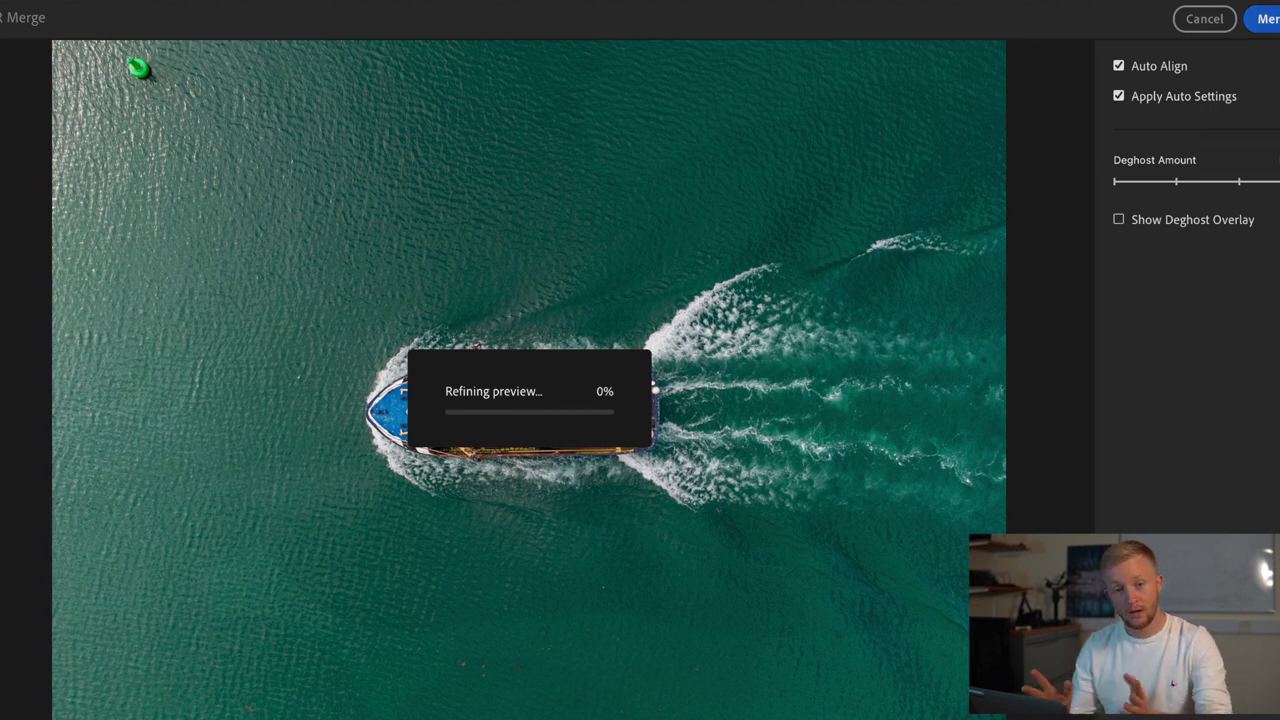
pyautogui.press('Return')
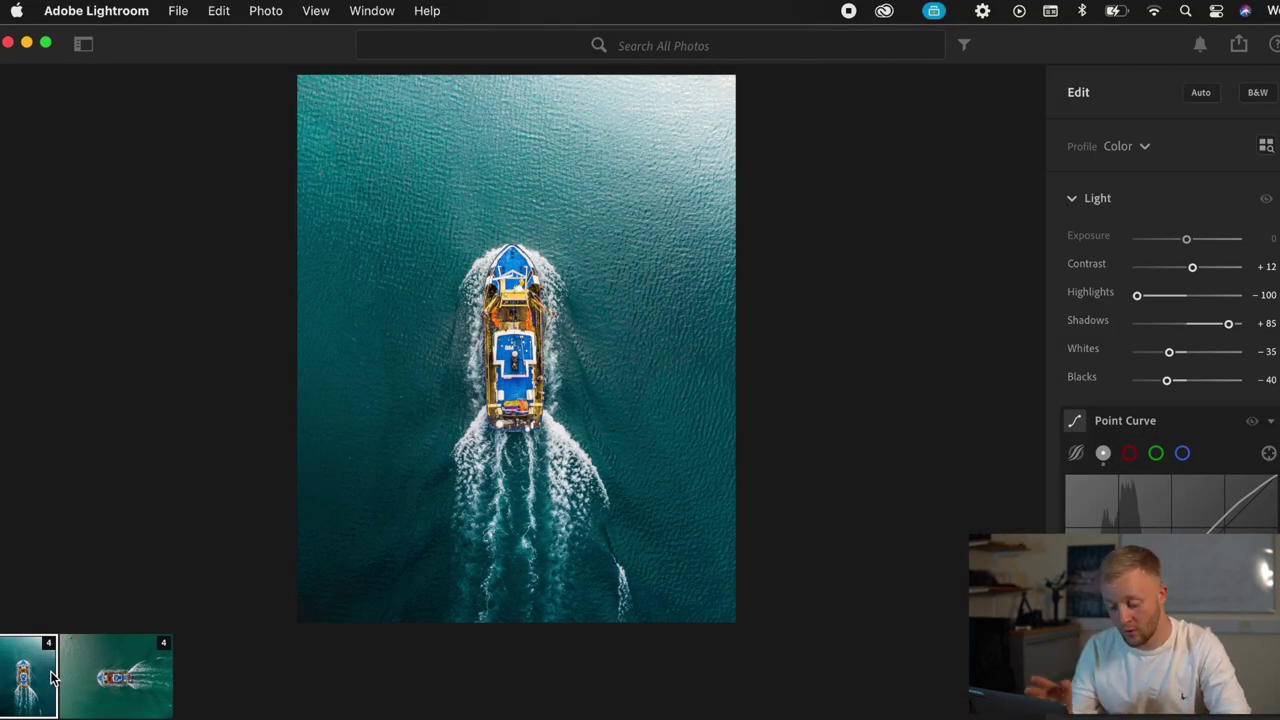
# Copy all edit settings, including Tools, from the graded vertical boat photo.
pyautogui.click(114, 686)
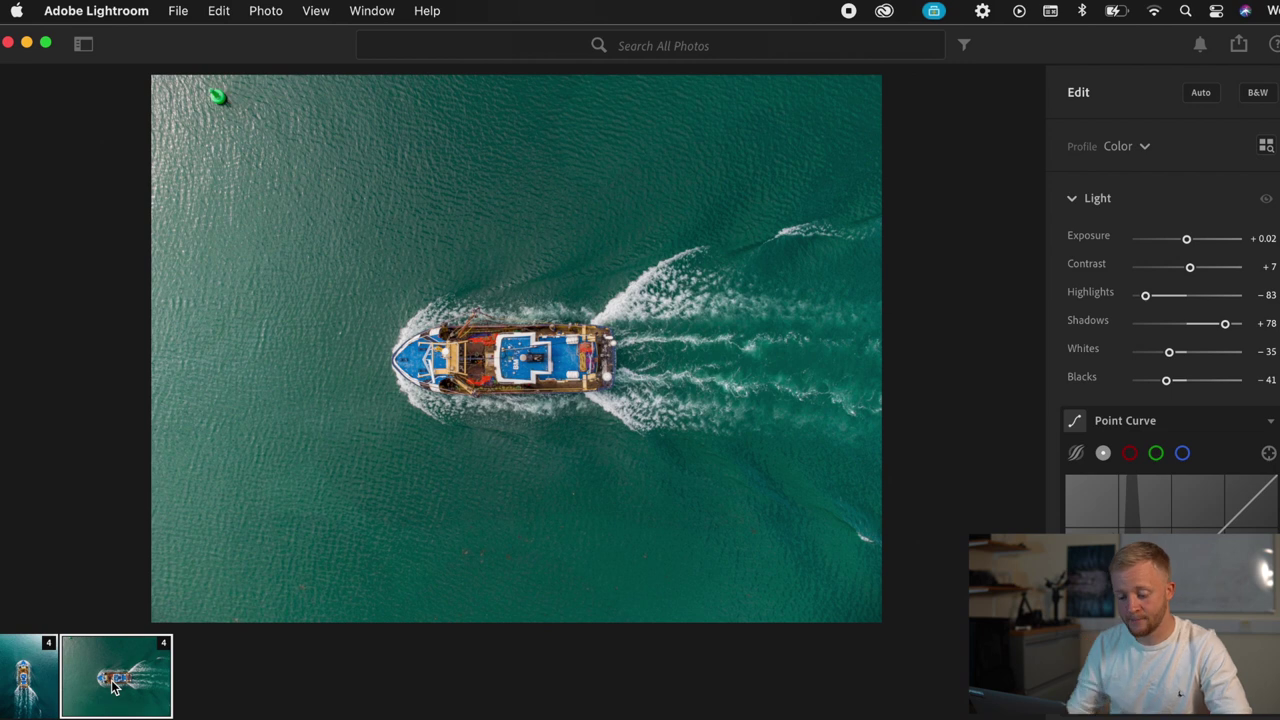
pyautogui.click(45, 680)
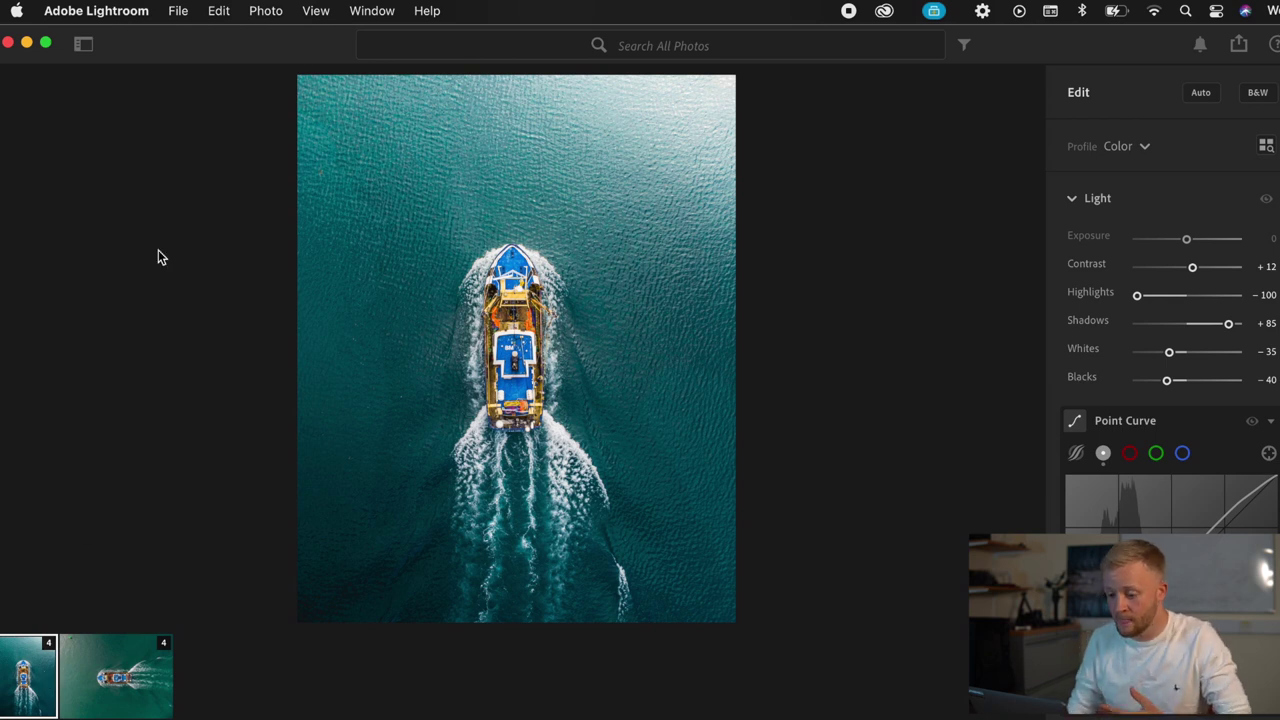
pyautogui.click(268, 11)
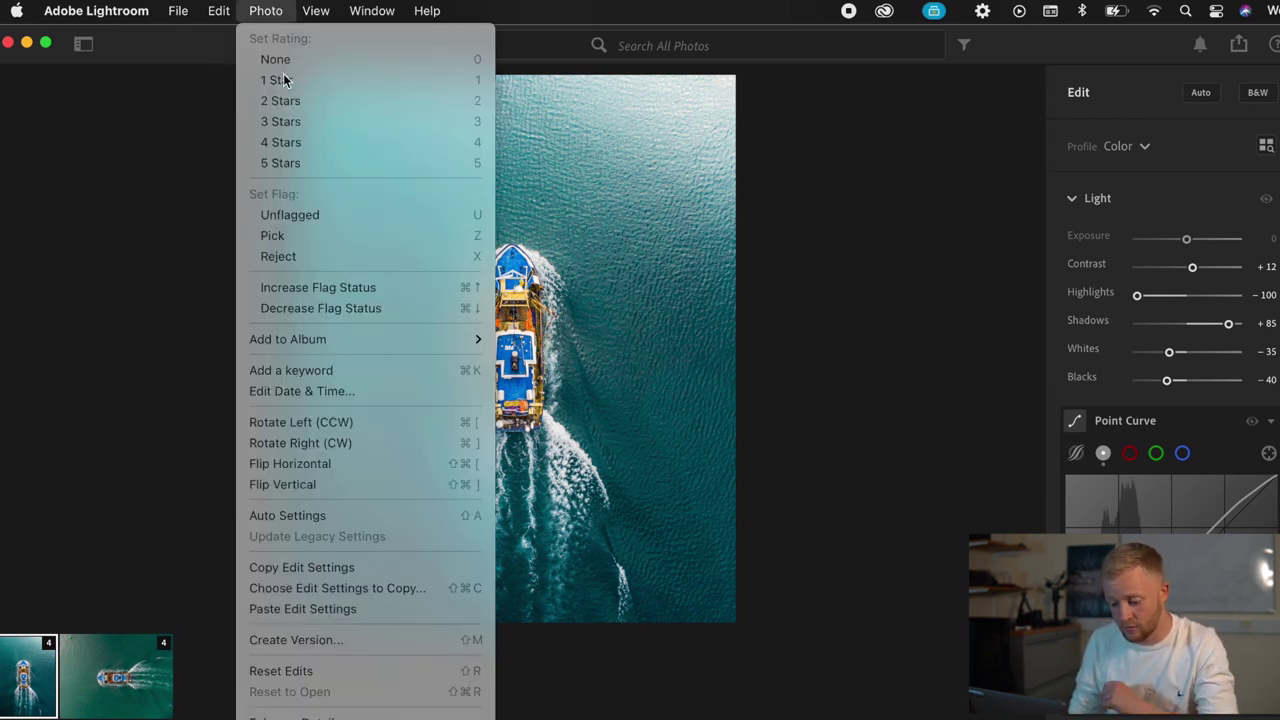
pyautogui.click(331, 588)
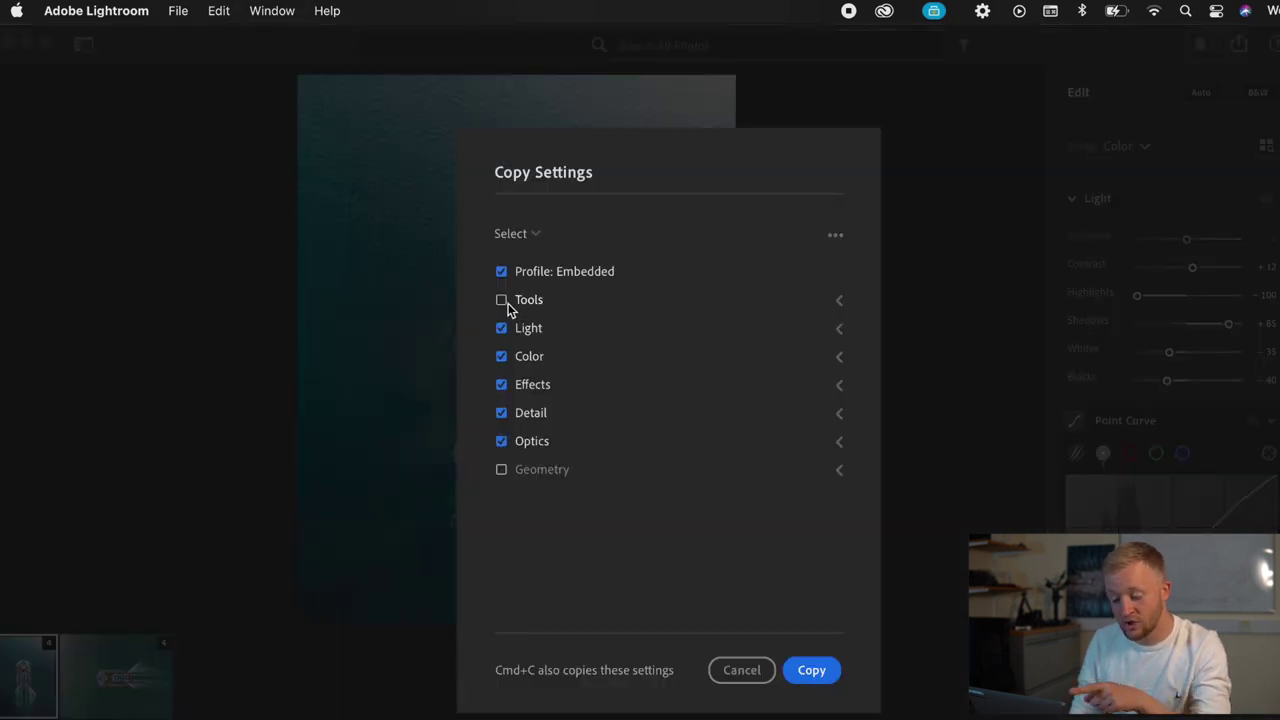
pyautogui.click(506, 302)
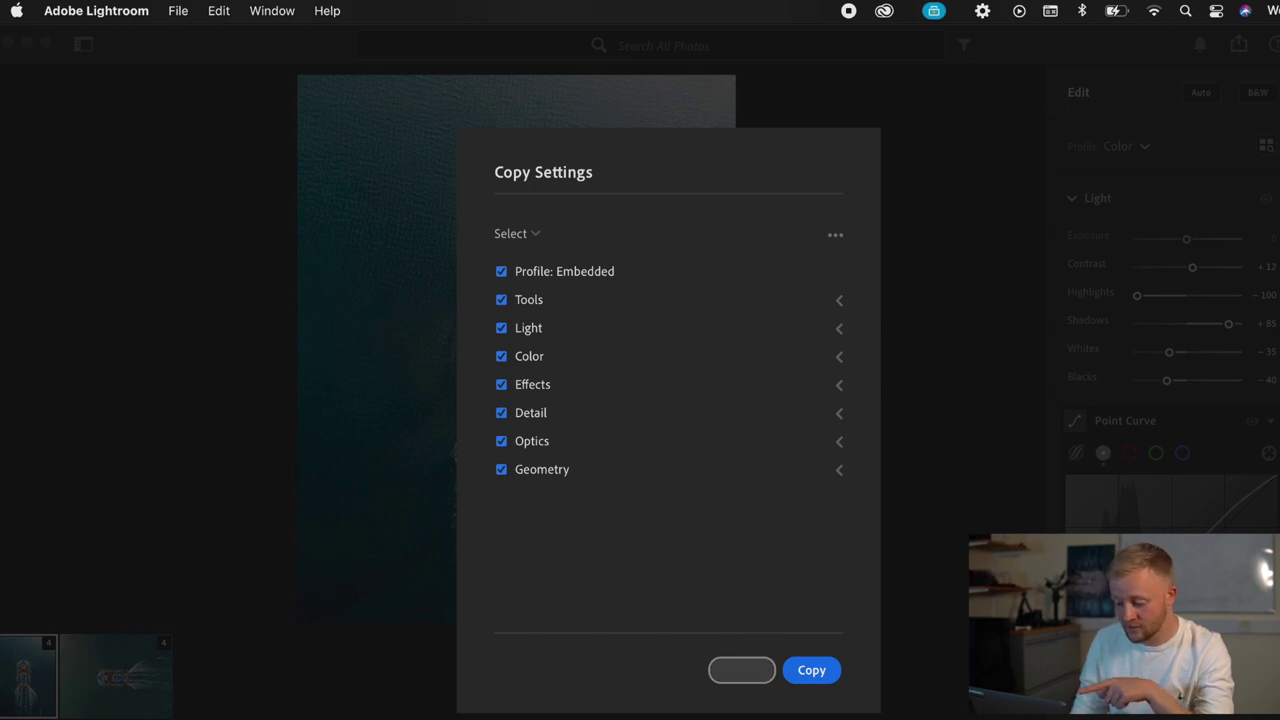
pyautogui.click(815, 671)
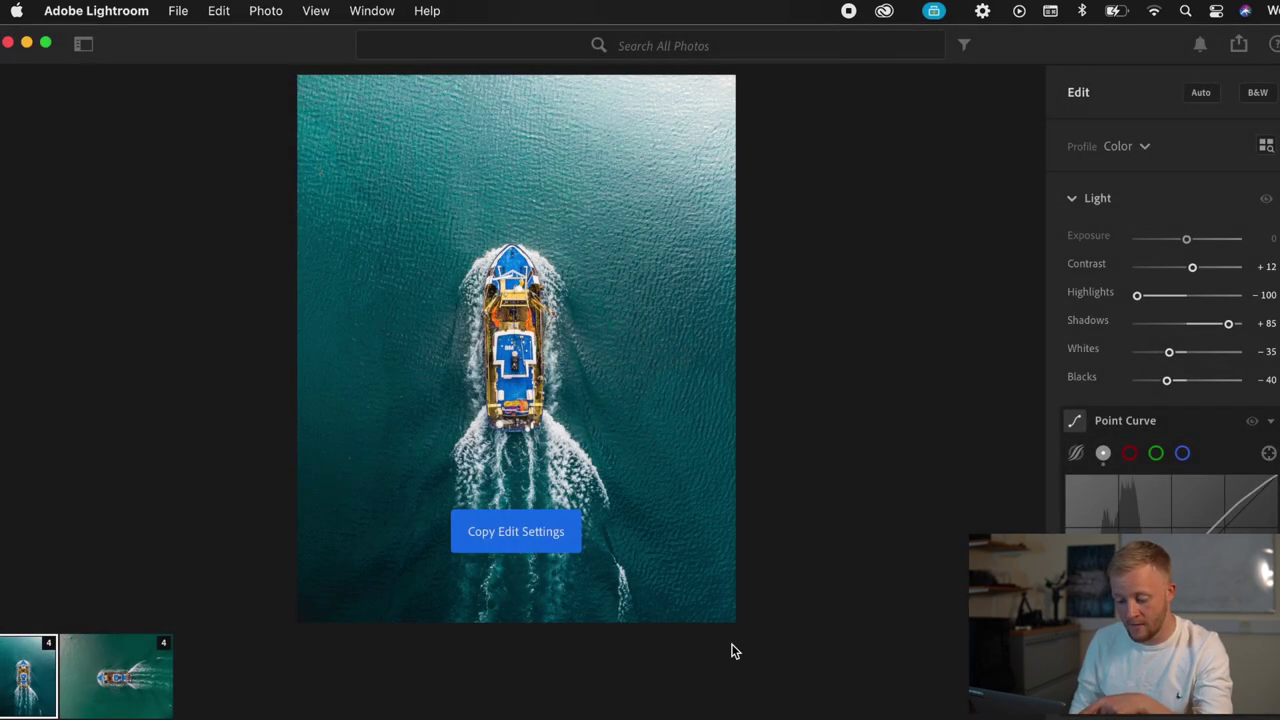
# Paste the copied edit settings onto the unedited horizontal merged photo.
pyautogui.click(122, 668)
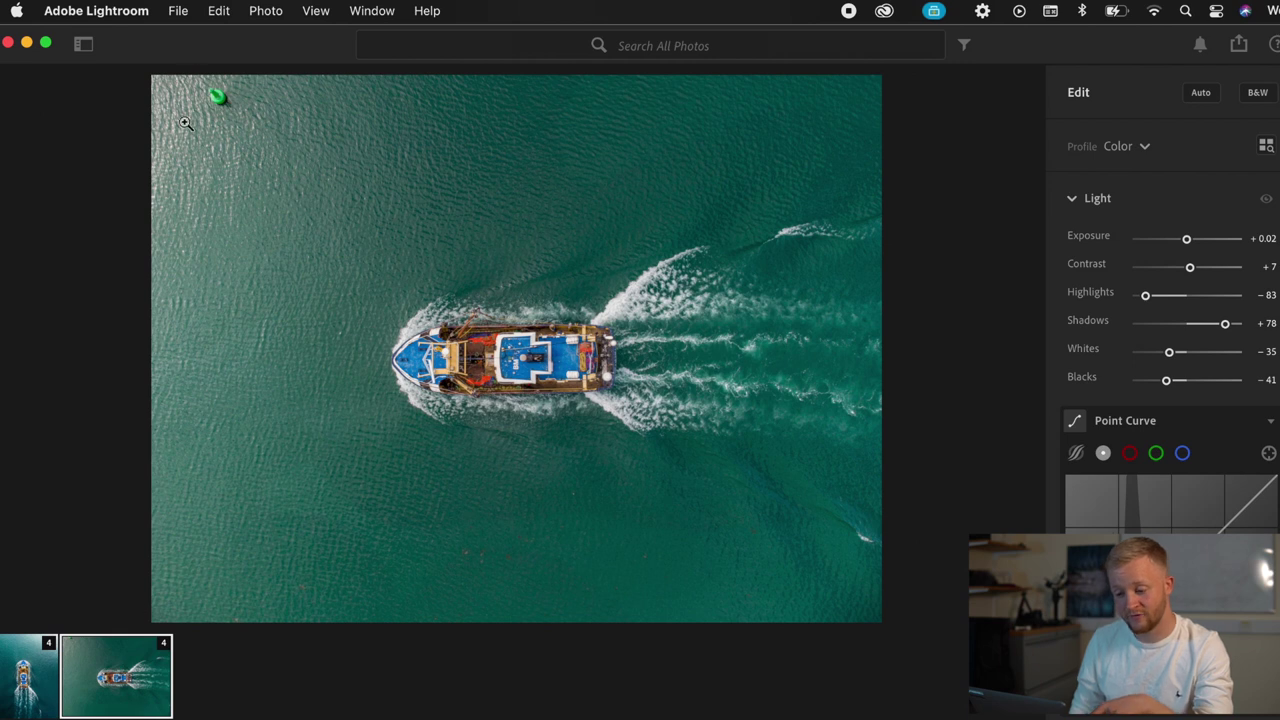
pyautogui.click(262, 10)
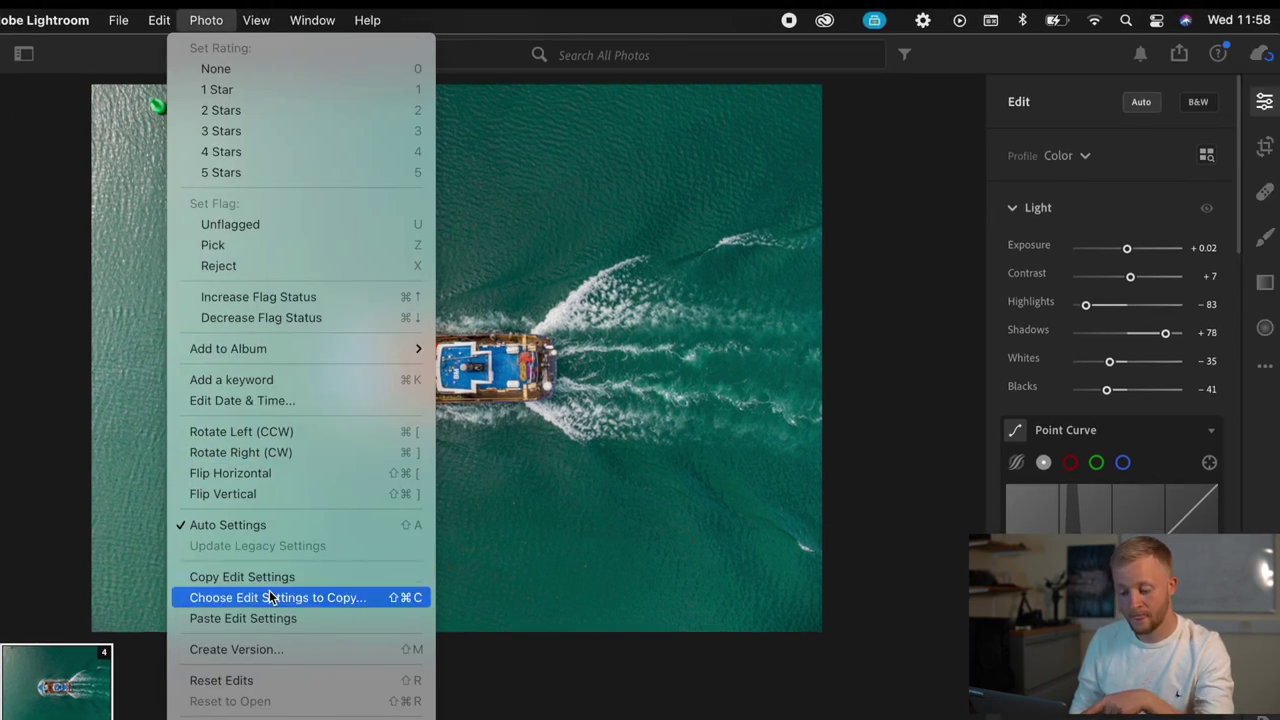
pyautogui.click(266, 615)
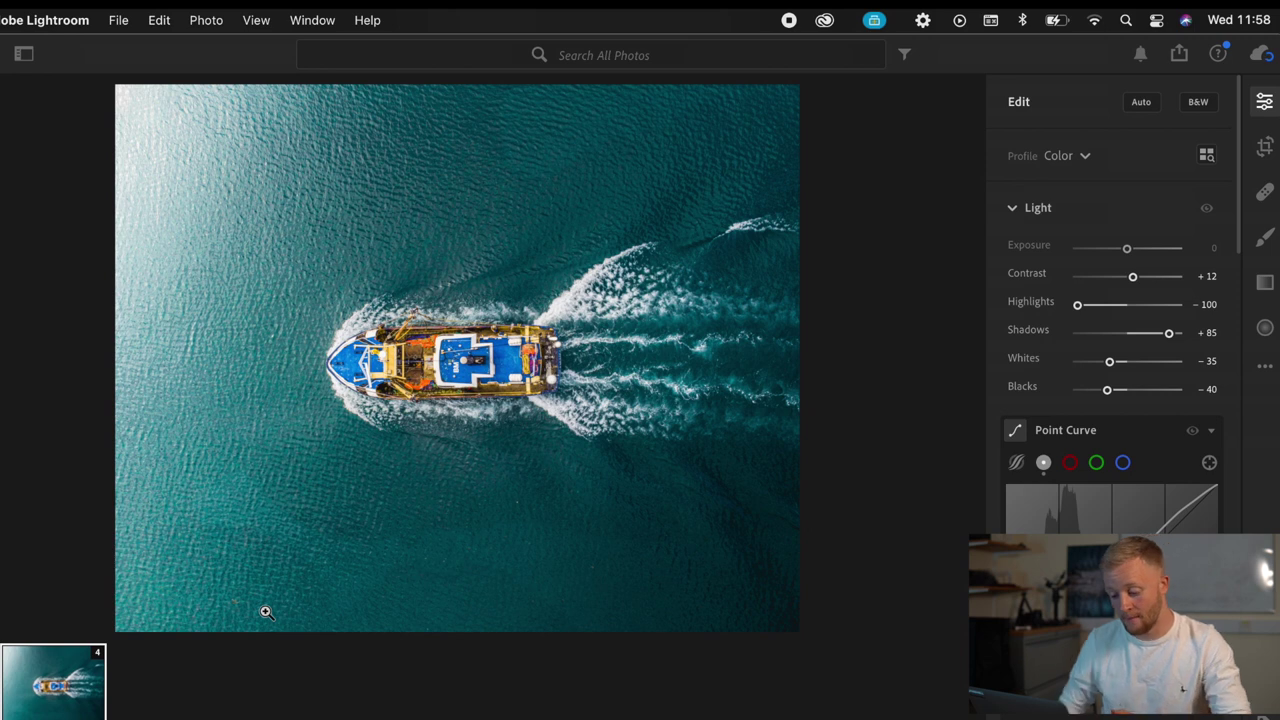
# Crop the photo and rotate it 90° so the boat points straight up.
pyautogui.click(1265, 146)
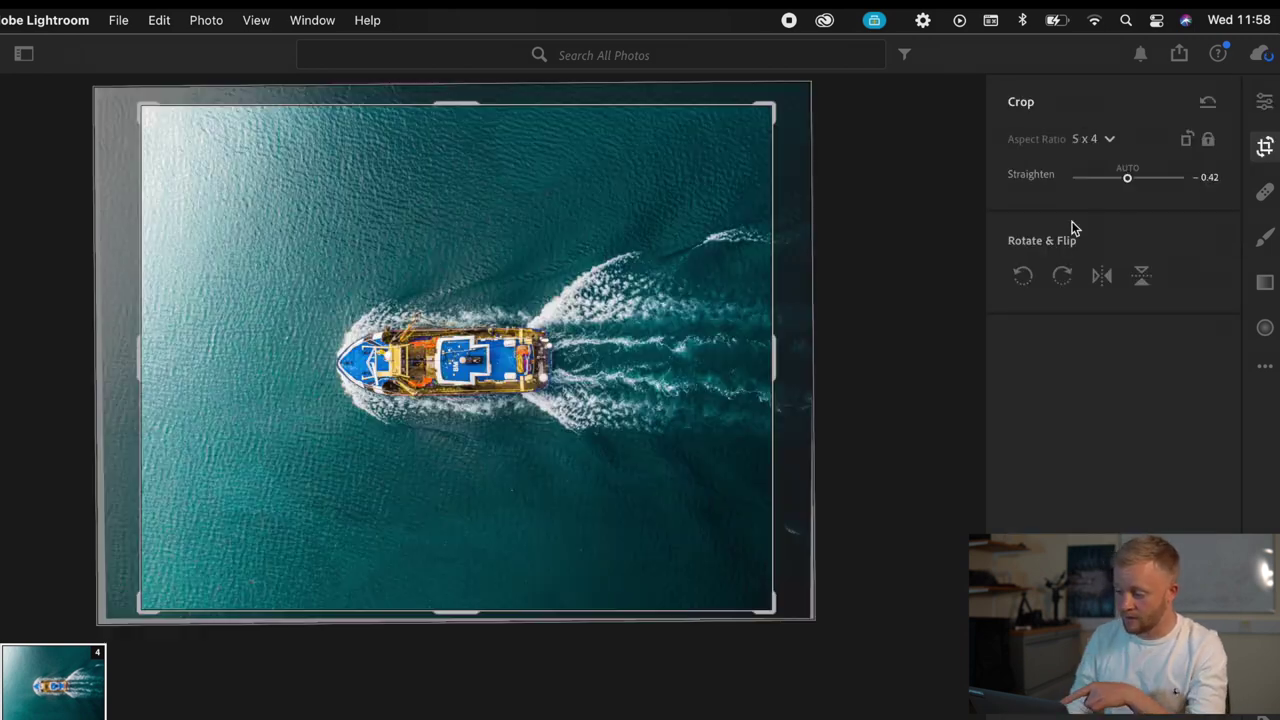
pyautogui.click(1062, 275)
pyautogui.press('e')
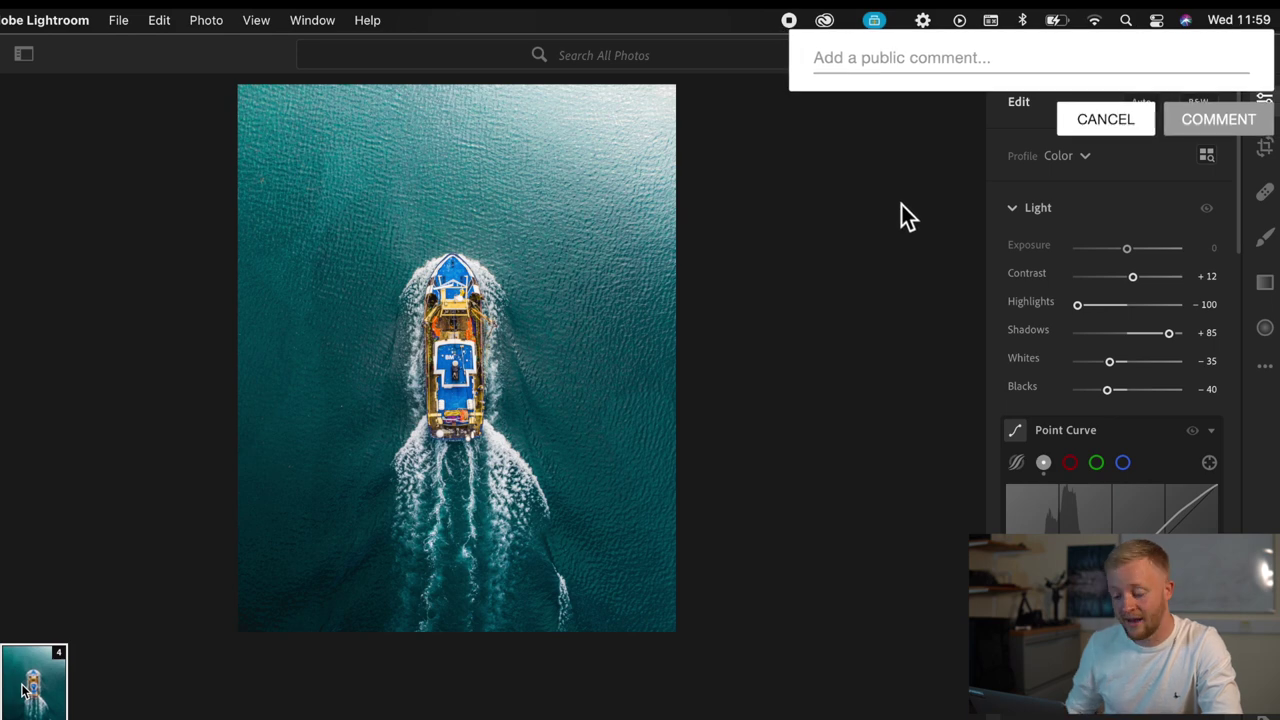
pyautogui.click(850, 58)
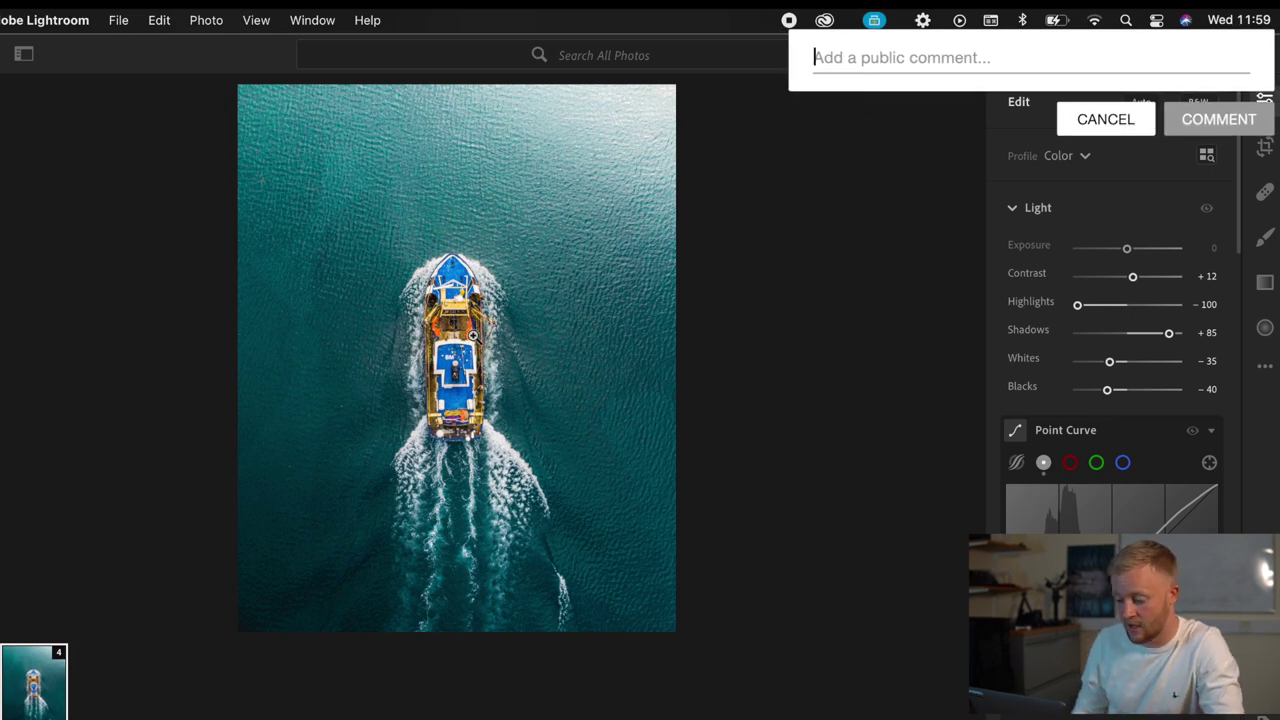
pyautogui.write('Can we hit 3K ')
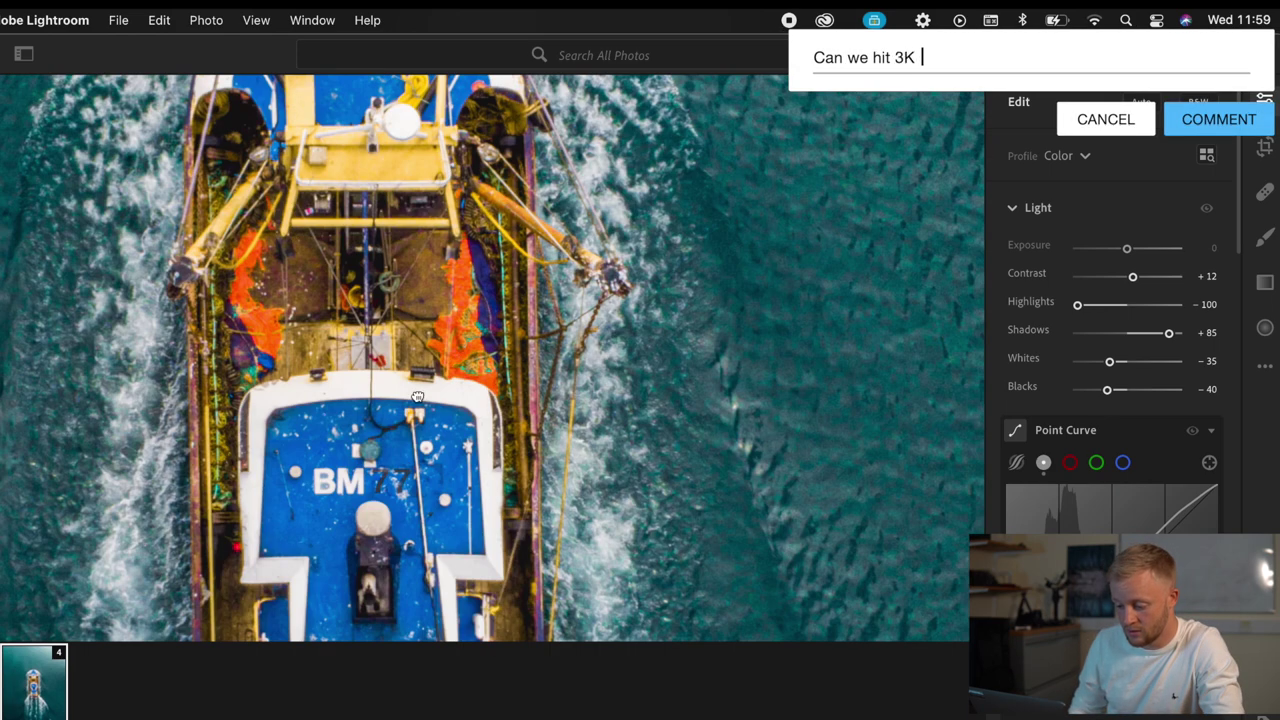
pyautogui.write('subs by the end of ')
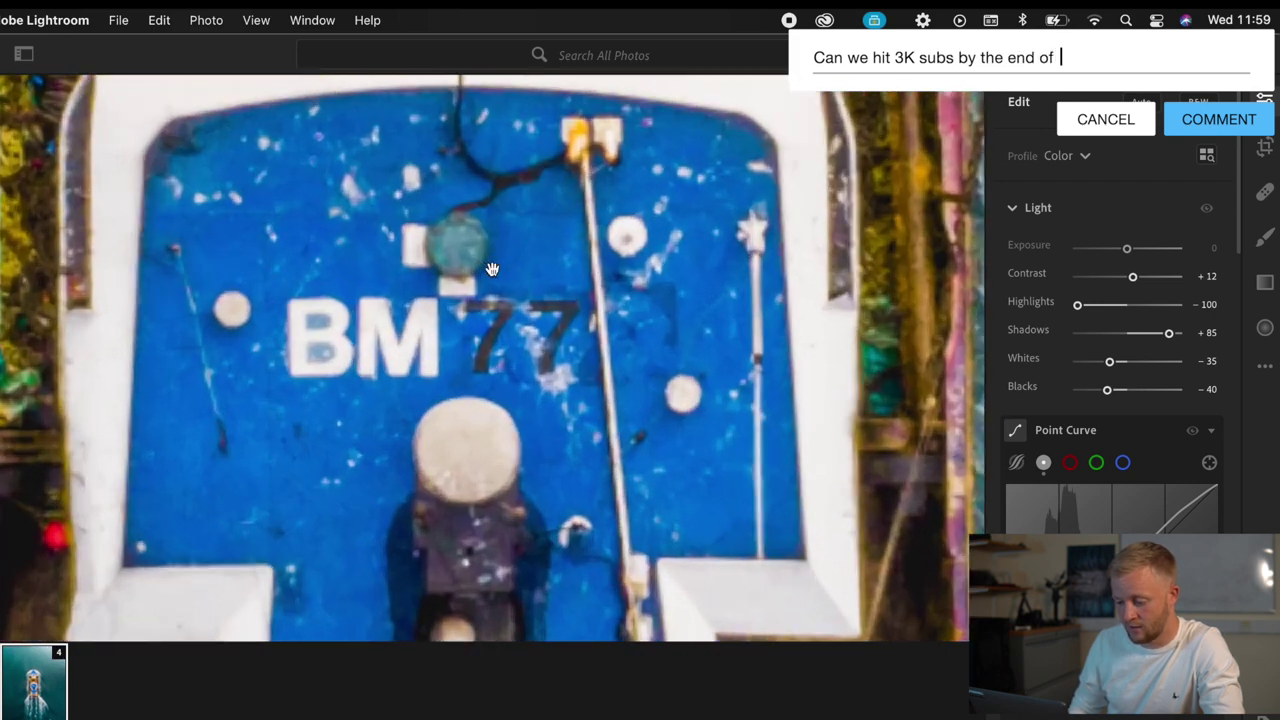
pyautogui.write('May?')
pyautogui.click(1206, 124)
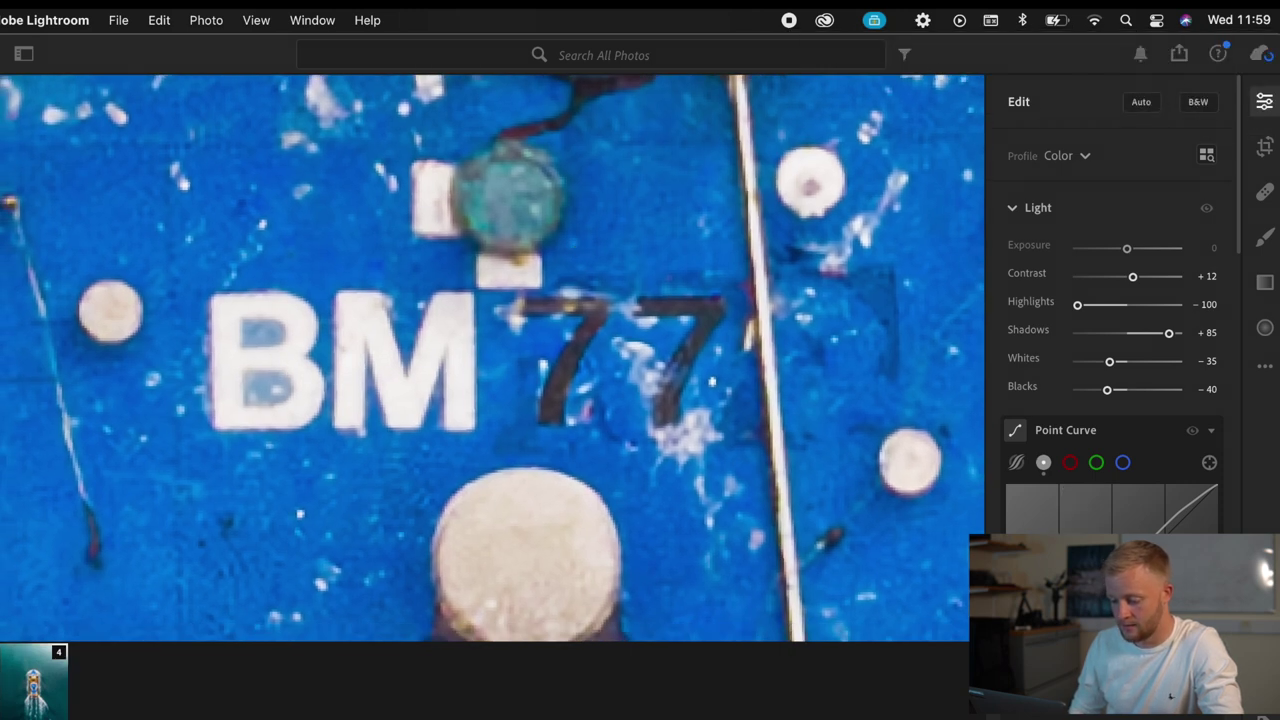
pyautogui.click(477, 420)
pyautogui.click(521, 383)
pyautogui.scroll(5, 521, 383)
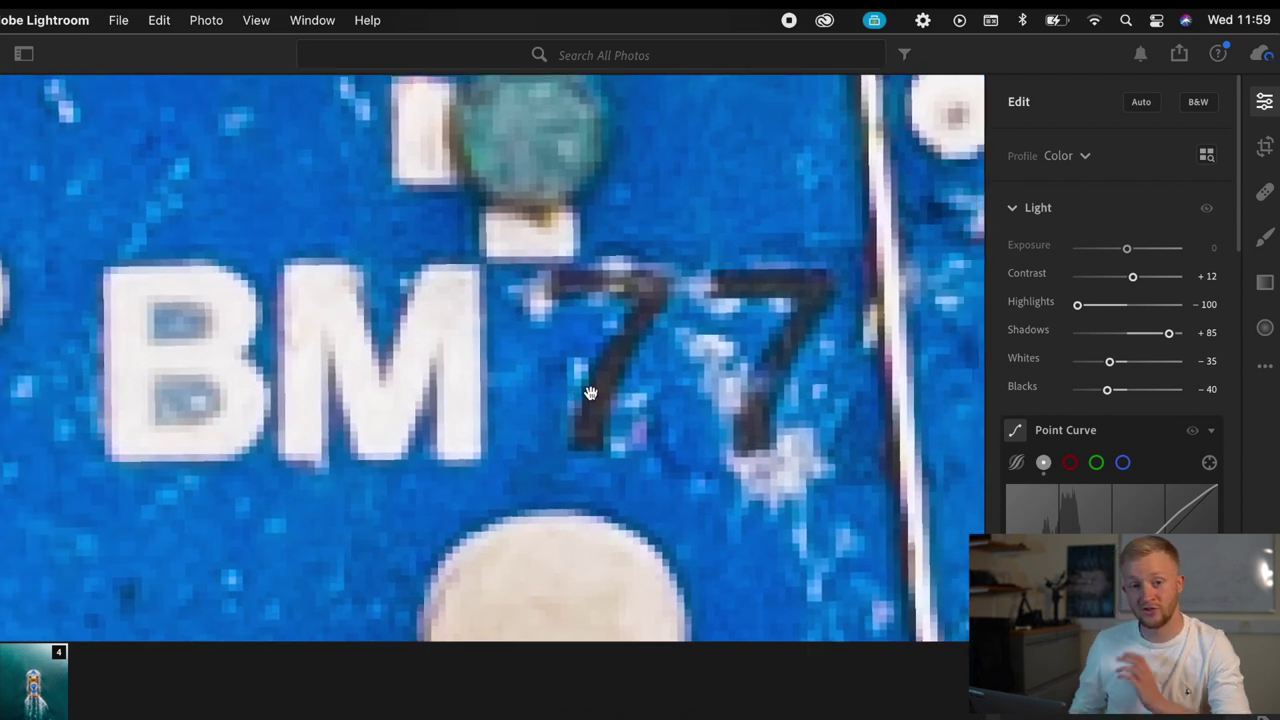
pyautogui.scroll(-4, 590, 393)
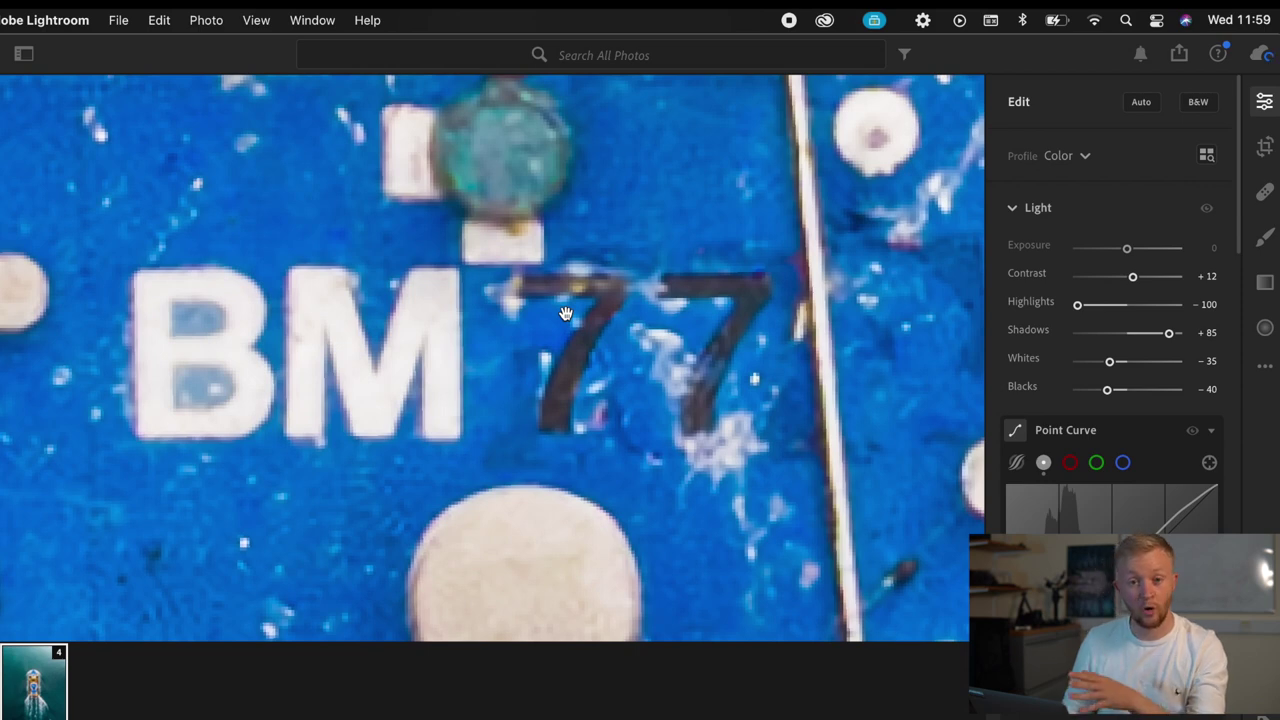
pyautogui.click(565, 314)
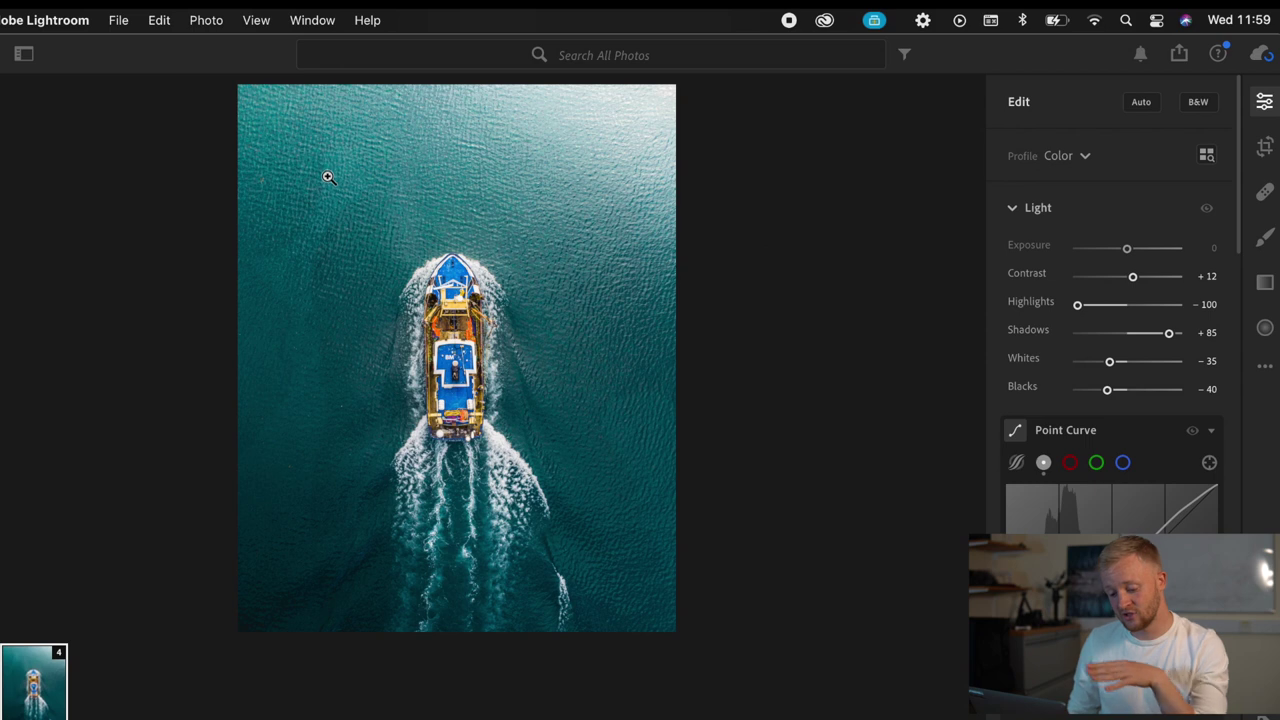
# Open the edited boat photo in Photoshop using File > Edit in Photoshop.
pyautogui.click(118, 20)
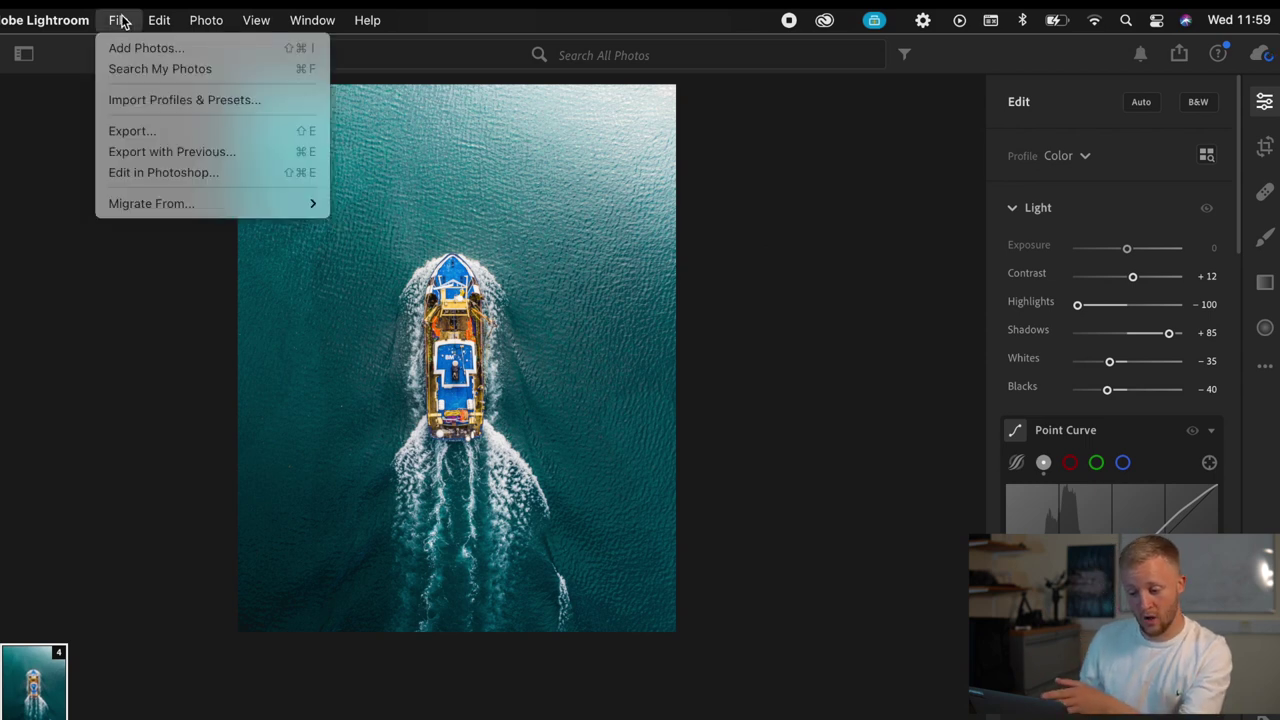
pyautogui.click(161, 172)
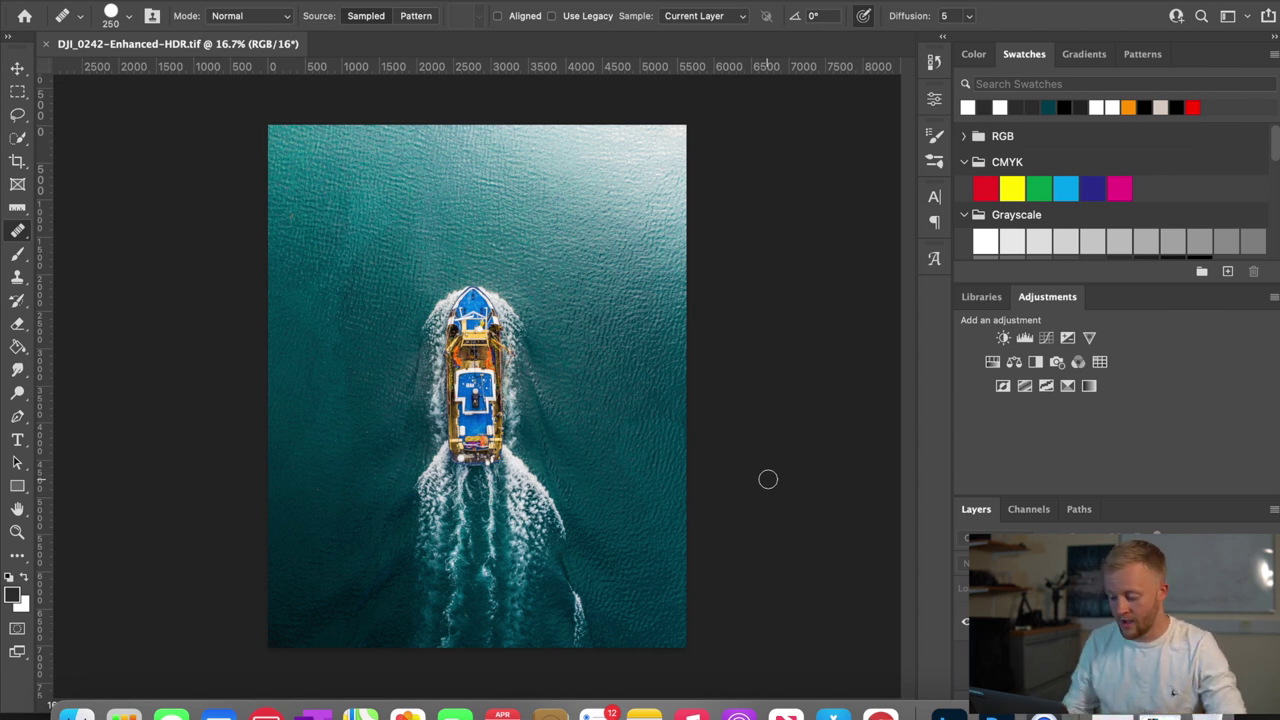
# Add an empty retouching layer and zoom the view in on the boat.
pyautogui.press('super+j')
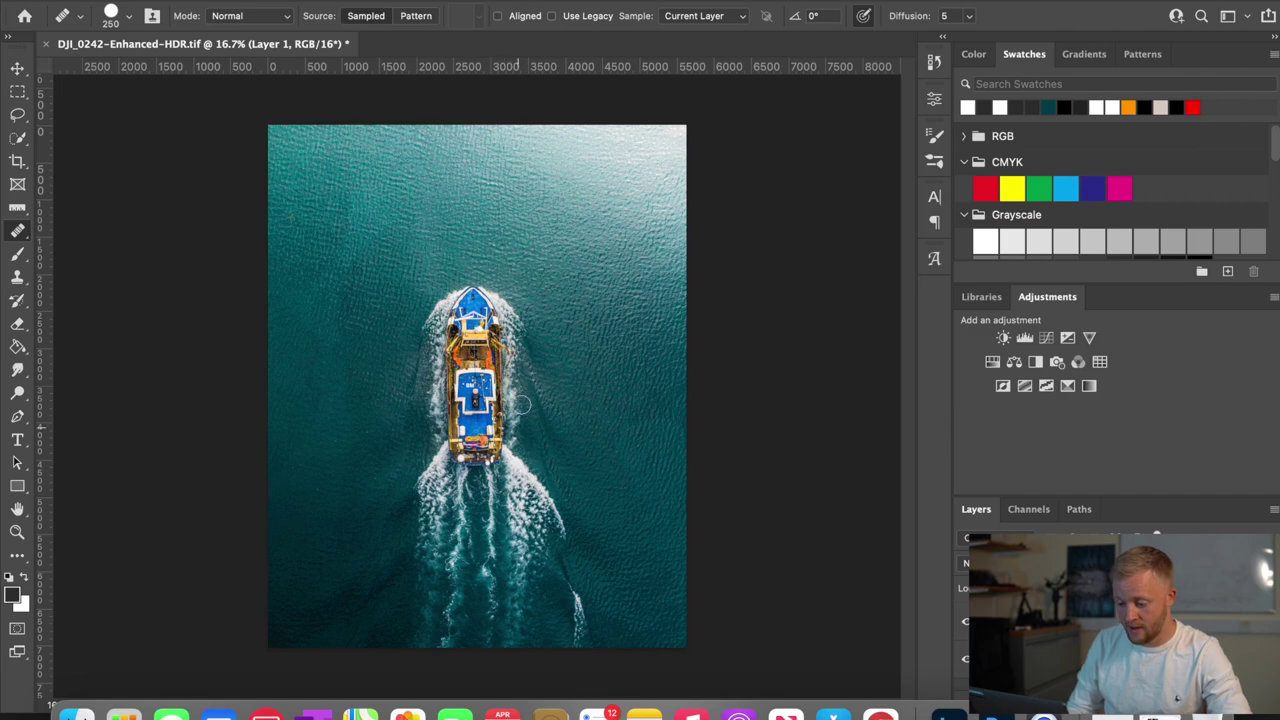
pyautogui.scroll(2, 520, 400)
pyautogui.scroll(6, 519, 410)
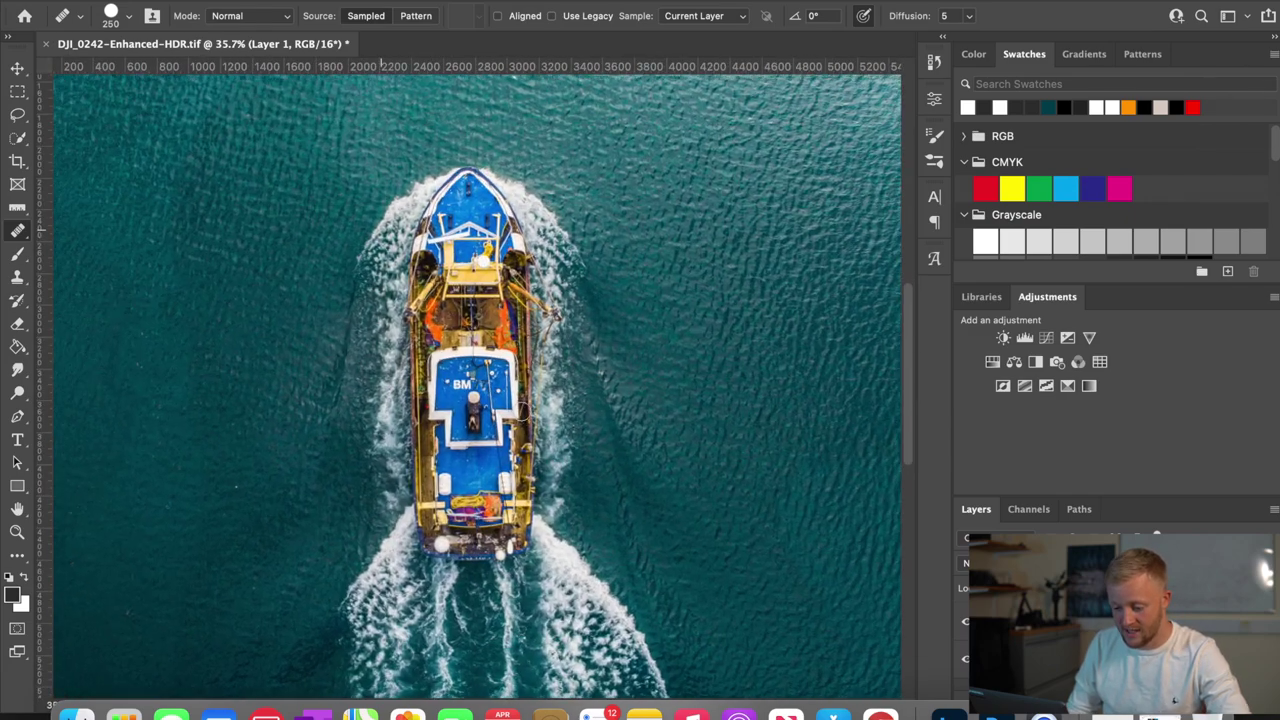
pyautogui.scroll(5, 405, 430)
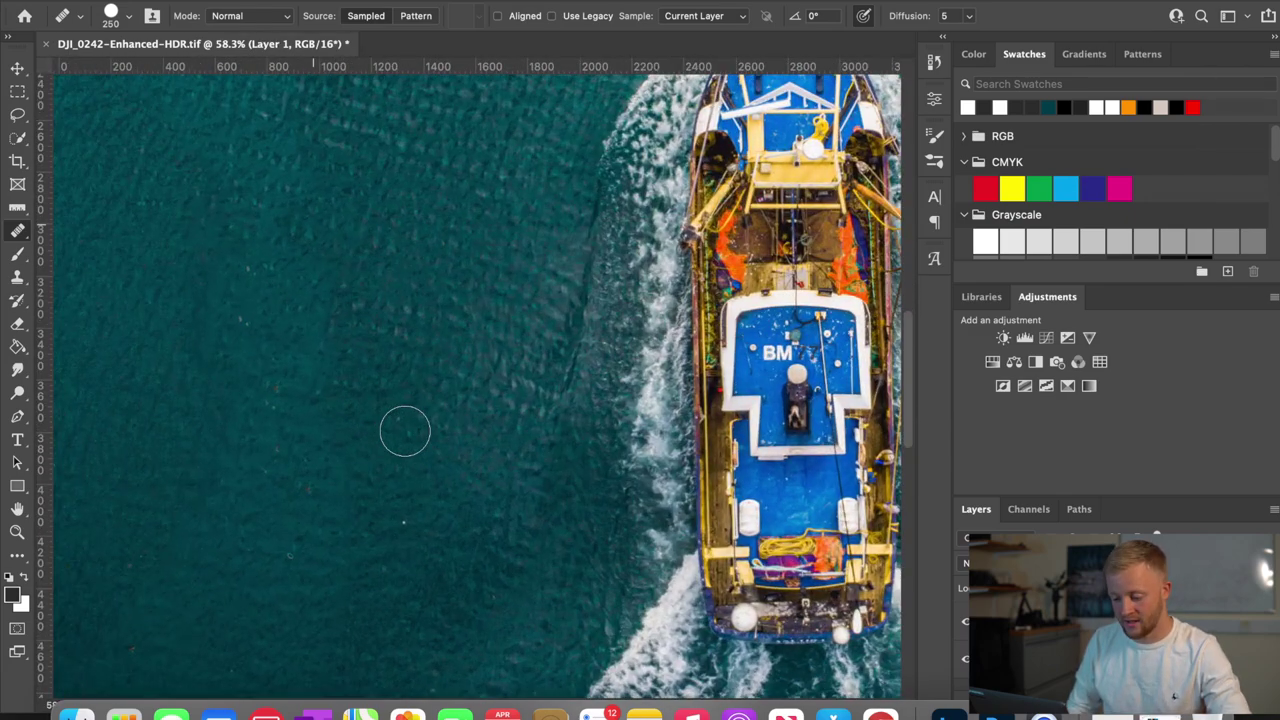
pyautogui.moveTo(386, 503); pyautogui.dragTo(206, 680)
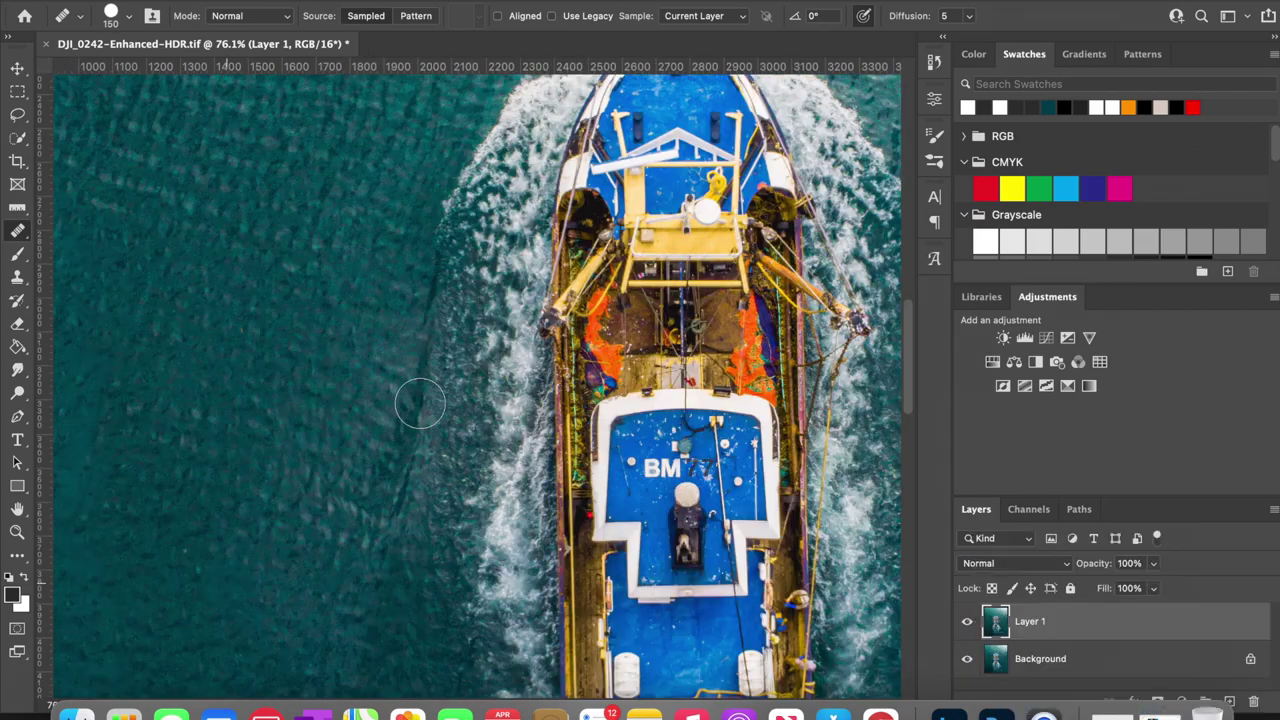
pyautogui.scroll(4, 600, 389)
pyautogui.scroll(-4, 600, 389)
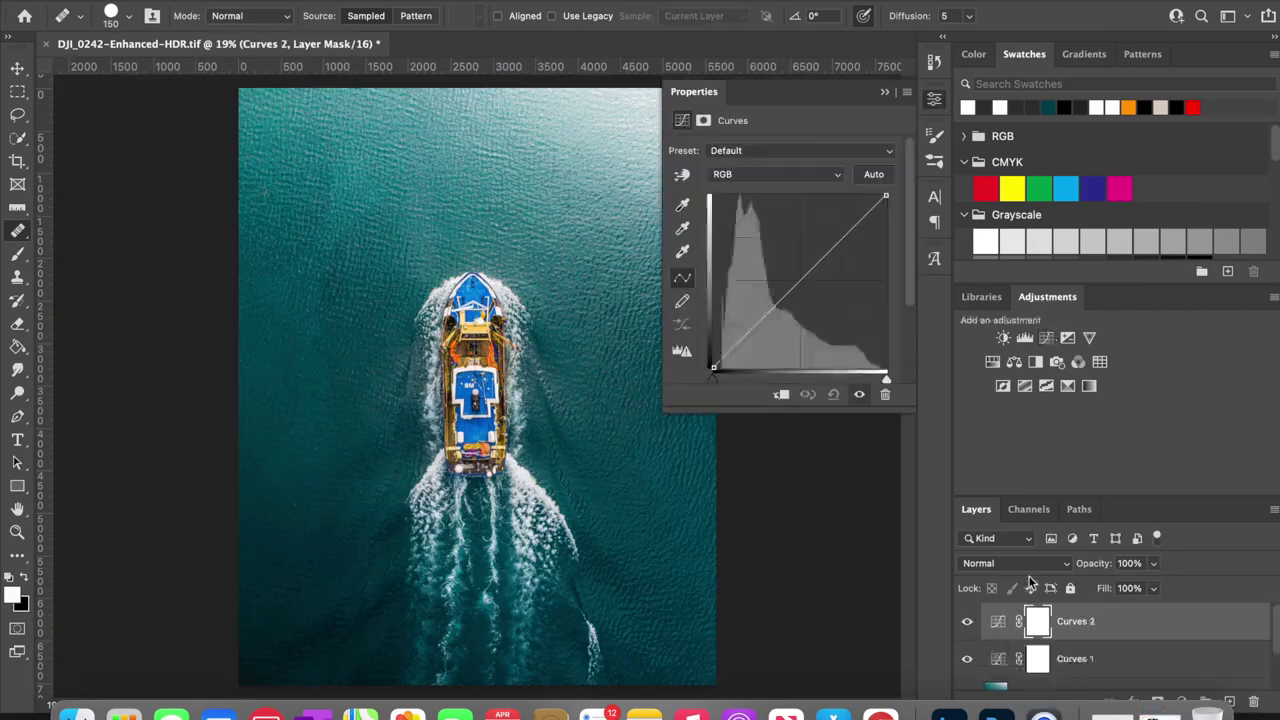
pyautogui.click(1030, 563)
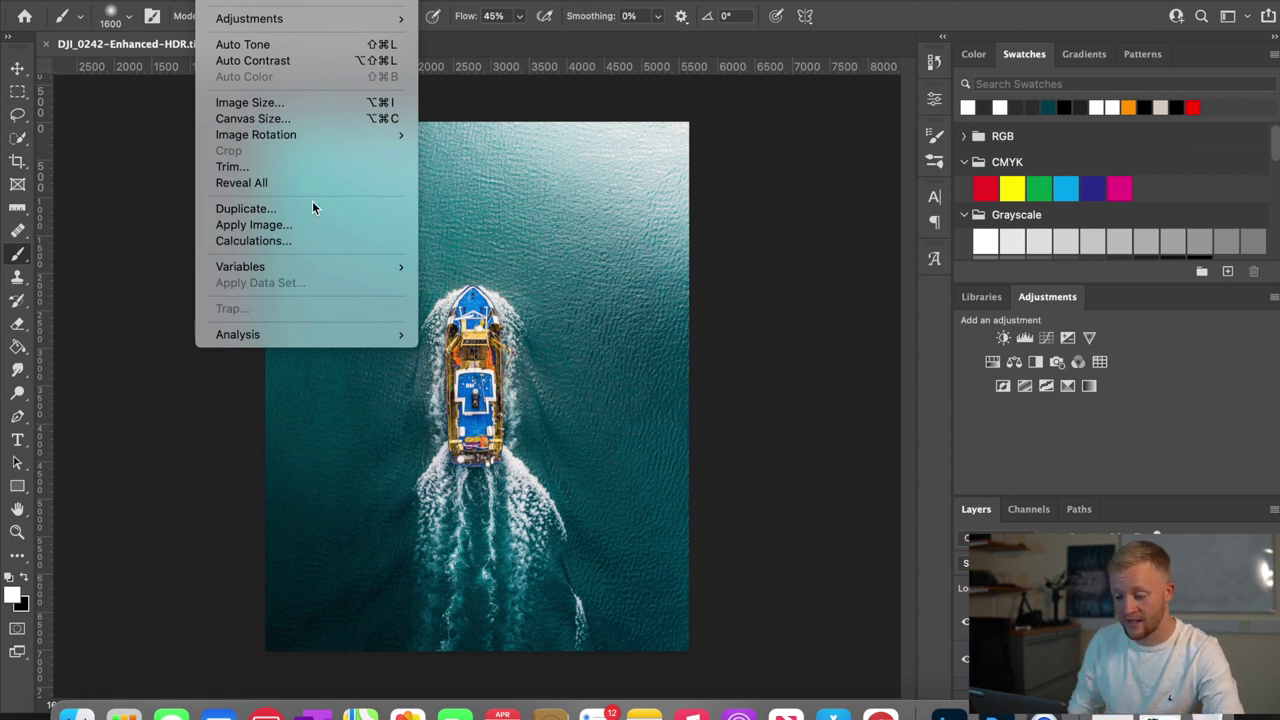
# Resample the image to 300 ppi, checking the BM 7 lettering in the preview first.
pyautogui.click(319, 101)
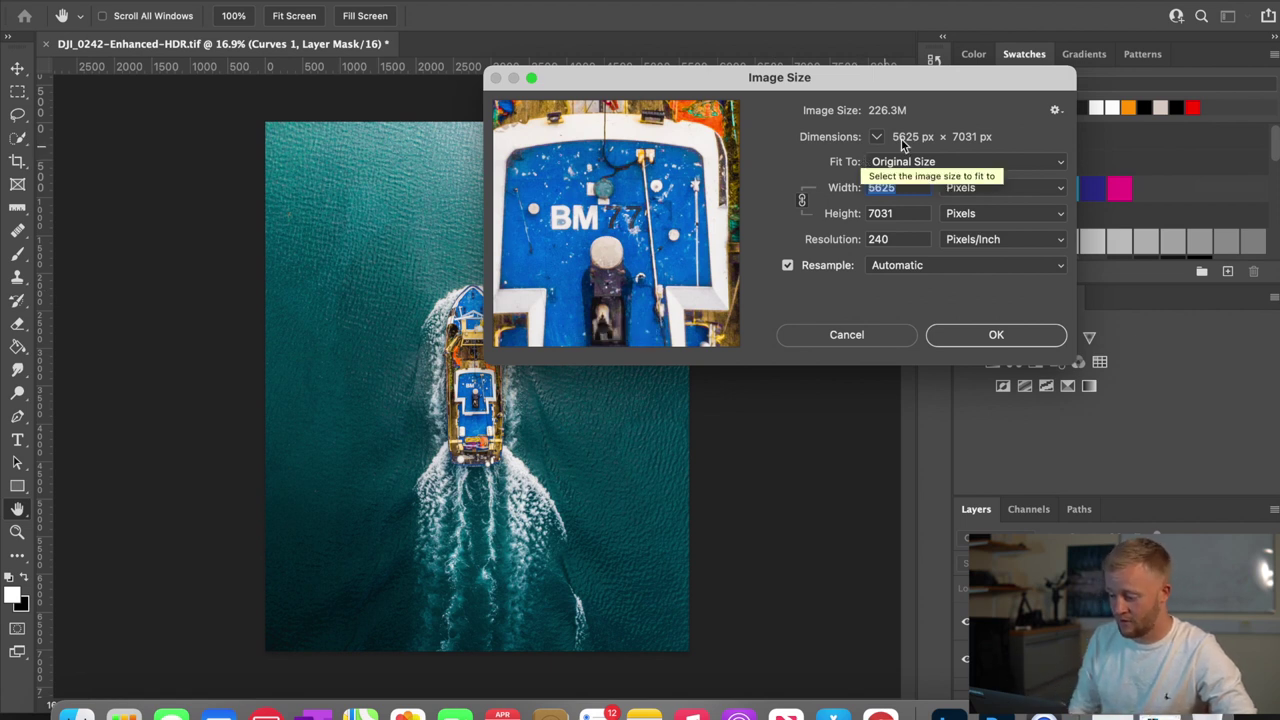
pyautogui.press('Tab')
pyautogui.press('Tab')
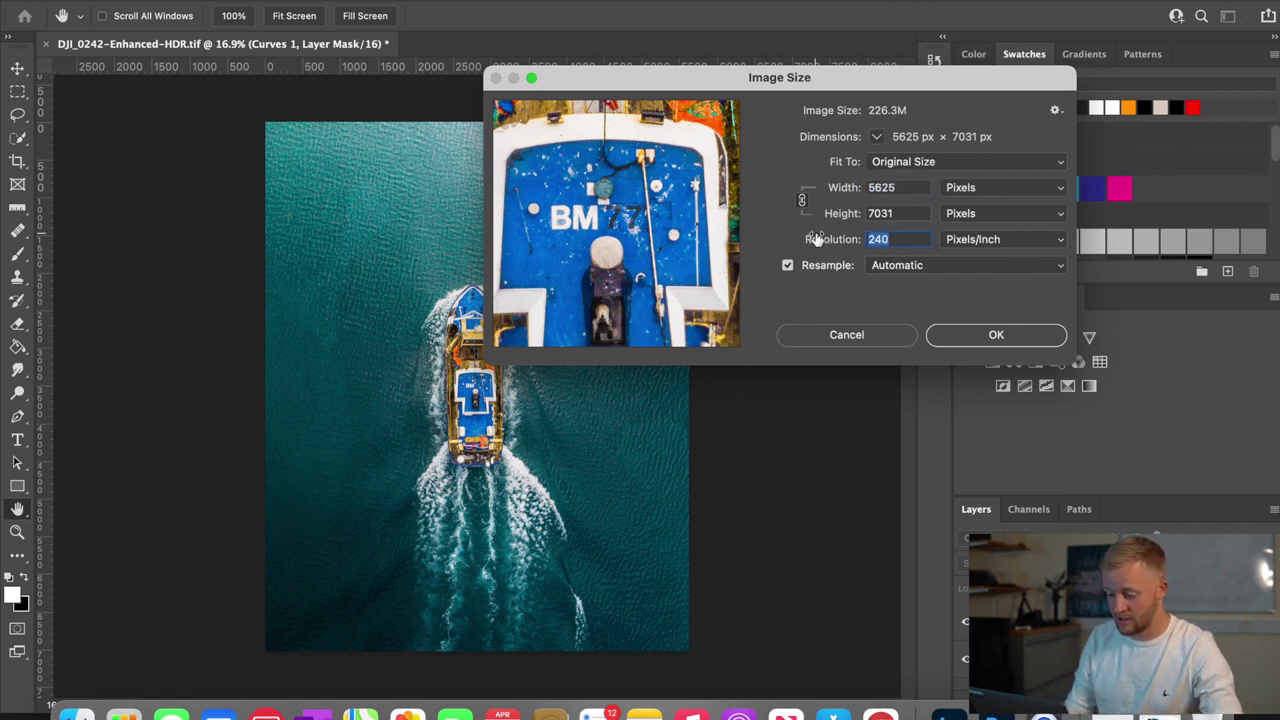
pyautogui.write('300')
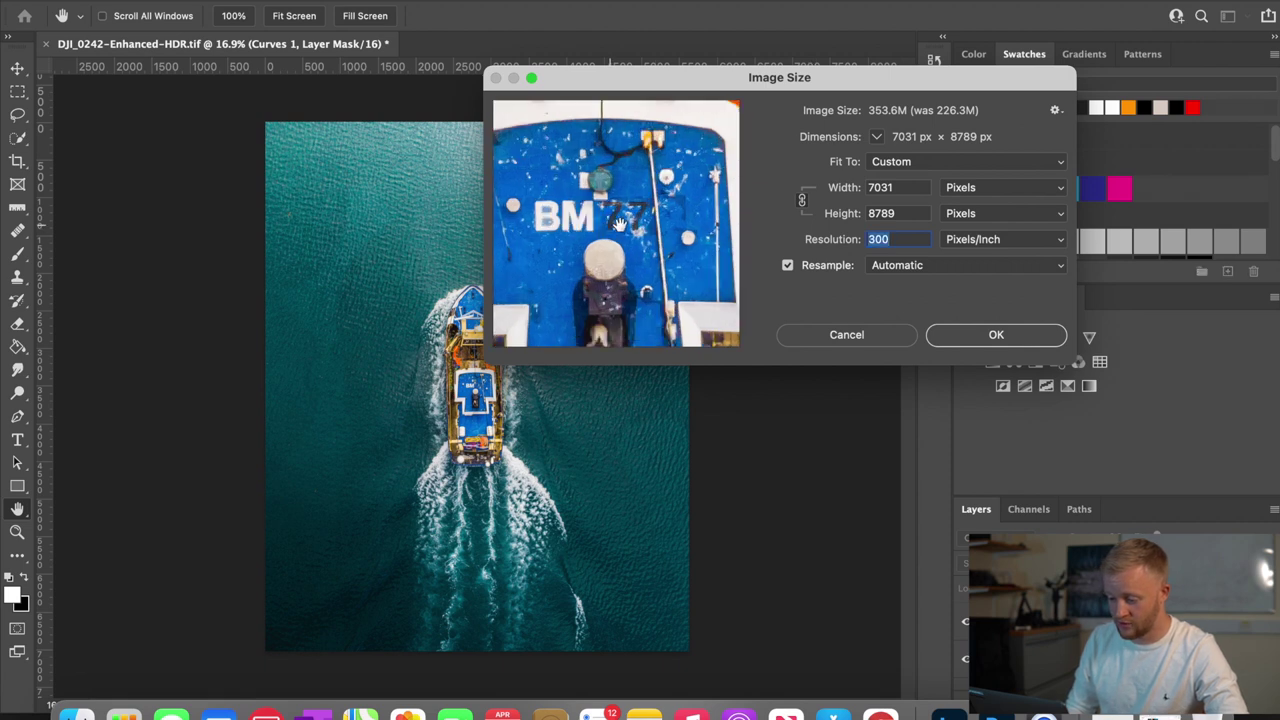
pyautogui.moveTo(655, 245); pyautogui.dragTo(660, 288)
pyautogui.click(655, 332)
pyautogui.click(655, 332)
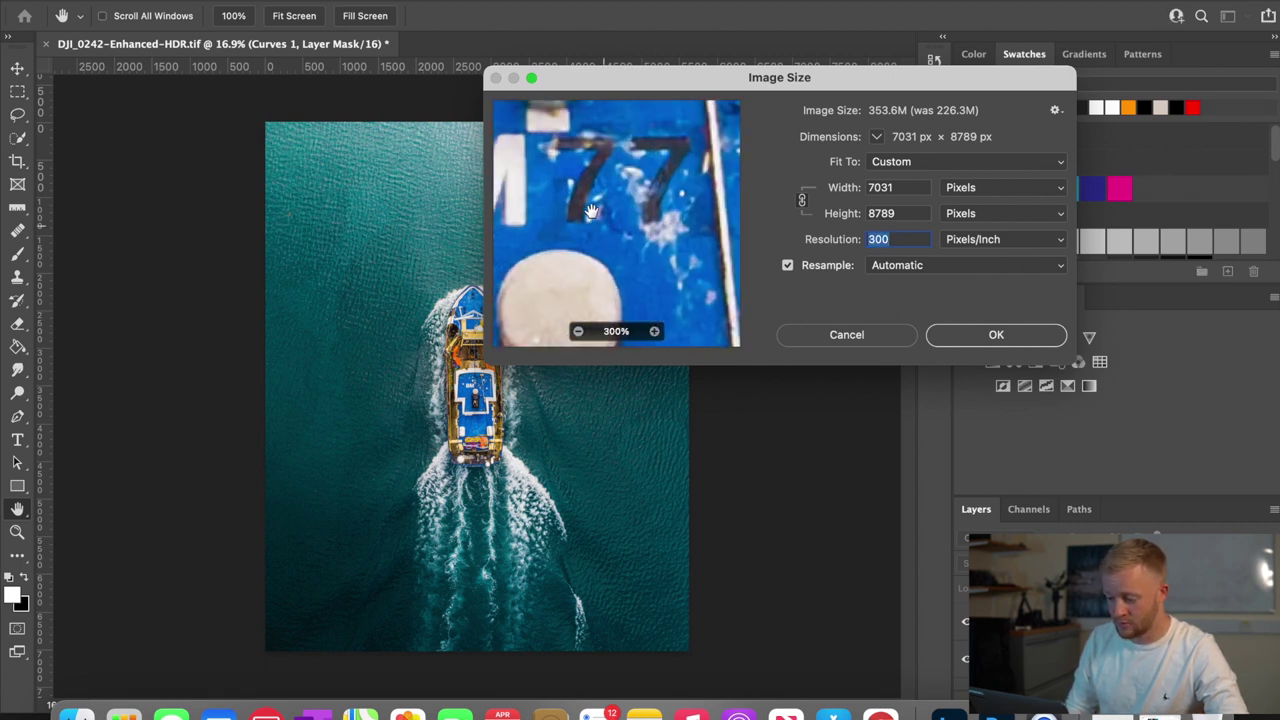
pyautogui.moveTo(592, 205); pyautogui.dragTo(686, 237)
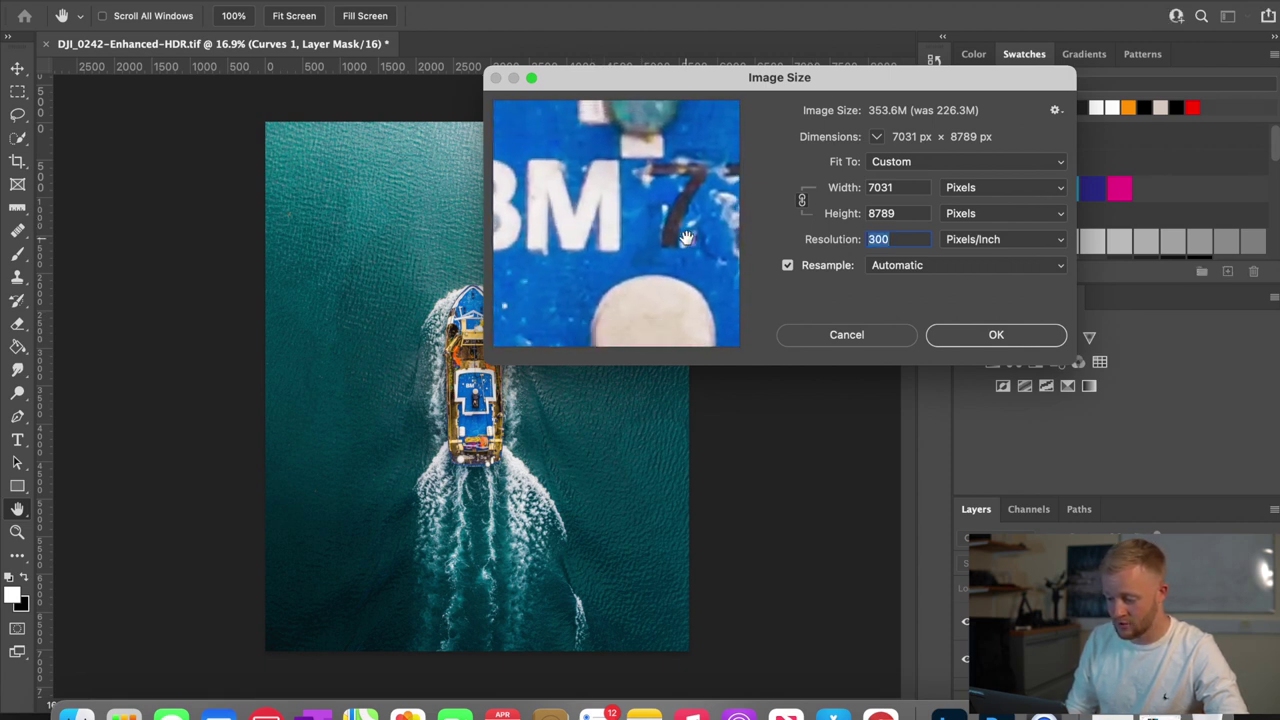
pyautogui.click(970, 334)
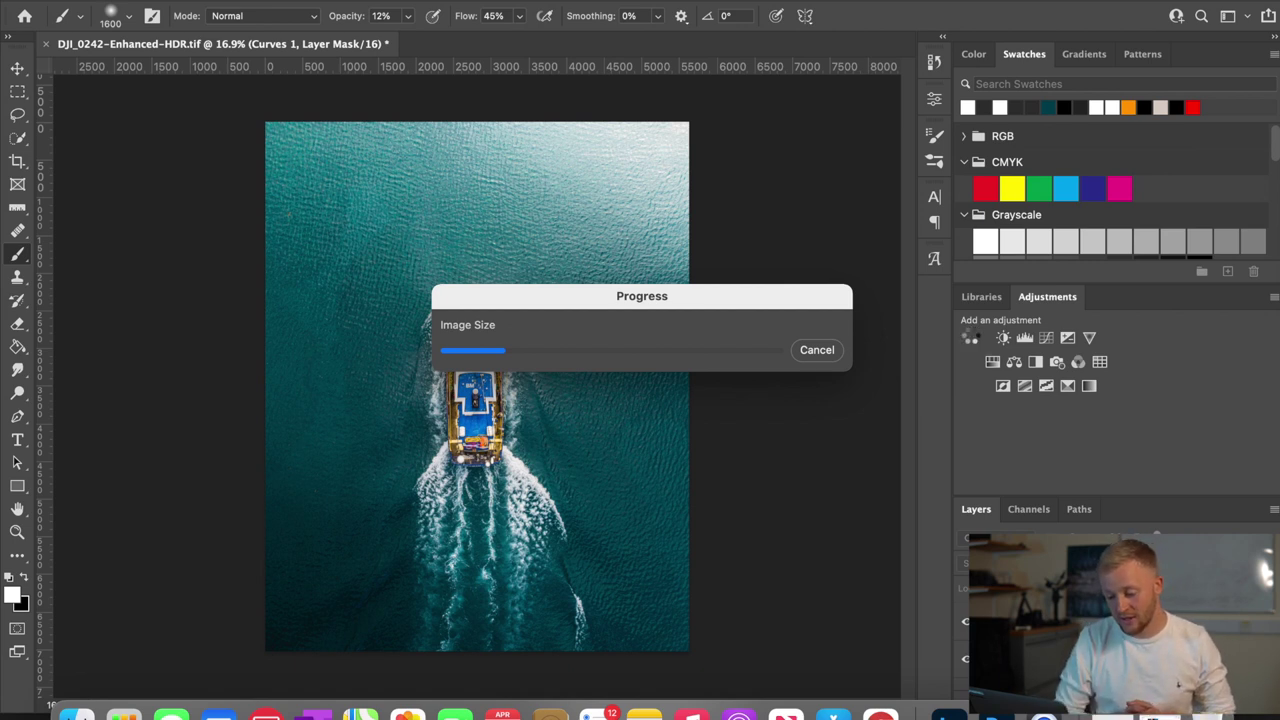
# Open the Export As settings from the File > Export menu.
pyautogui.click(140, 0)
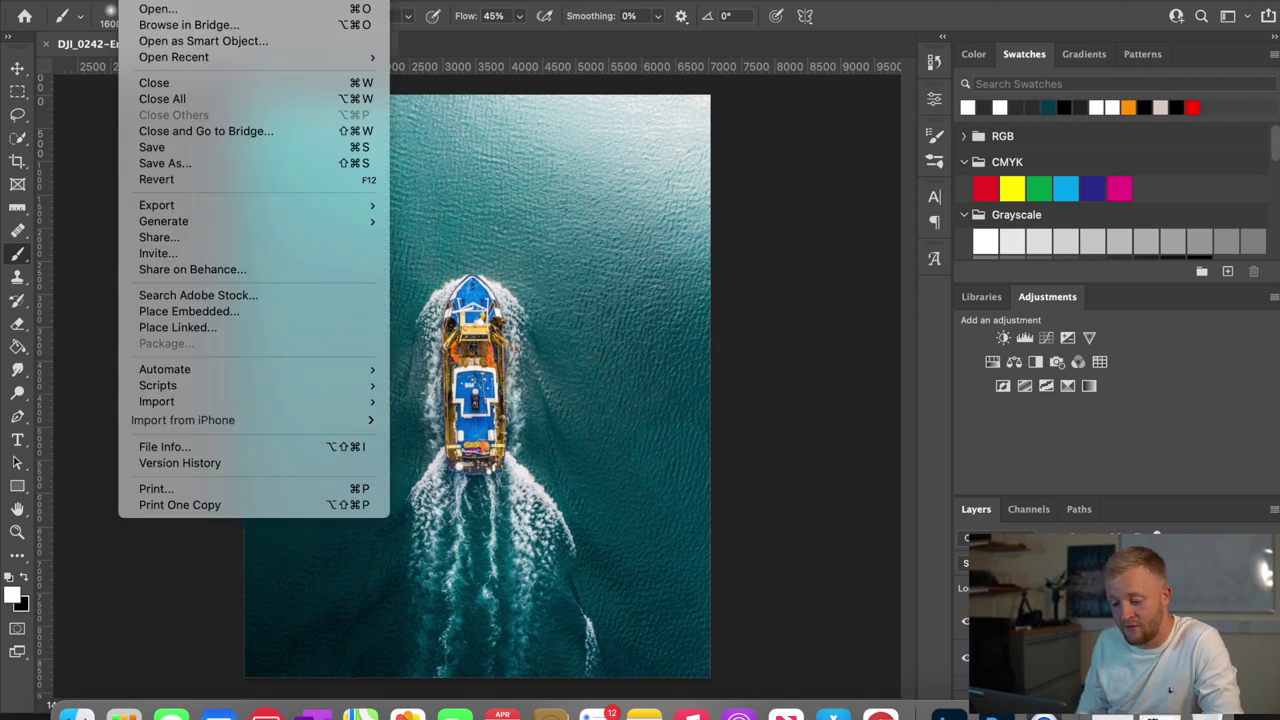
pyautogui.moveTo(263, 206)
pyautogui.click(485, 222)
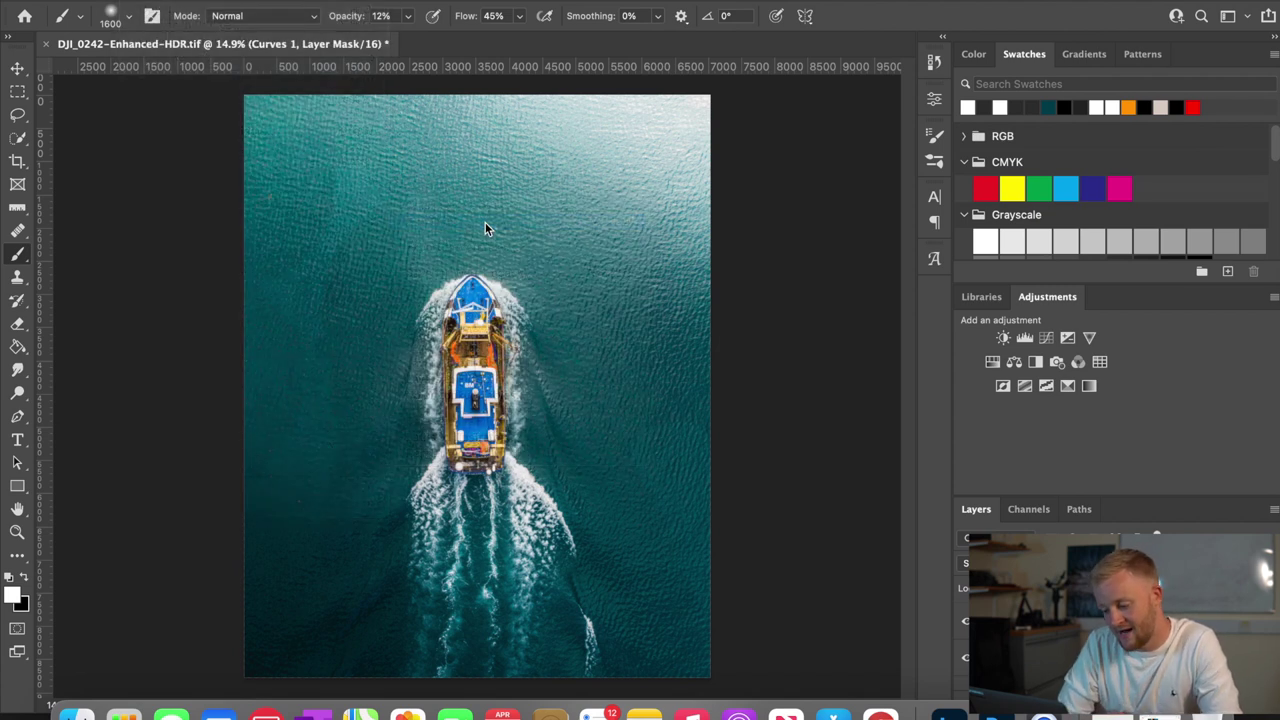